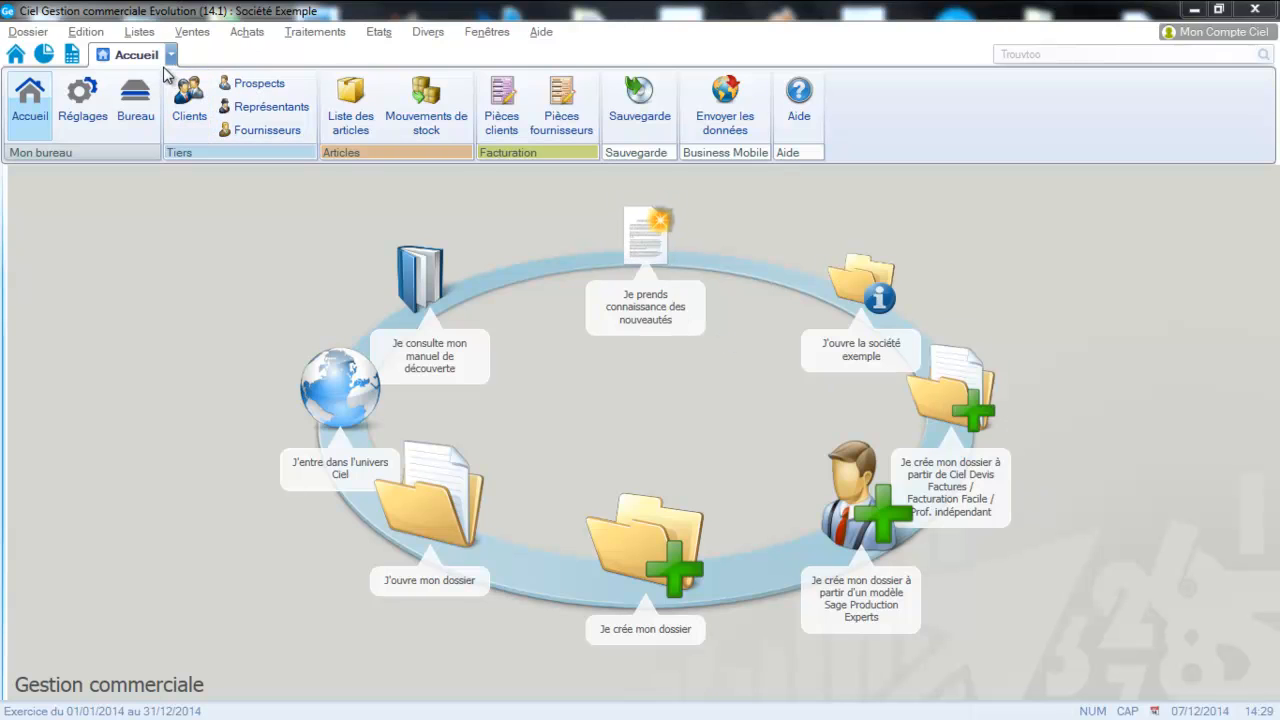
# Open the list of articles and start a new article record.
pyautogui.click(139, 31)
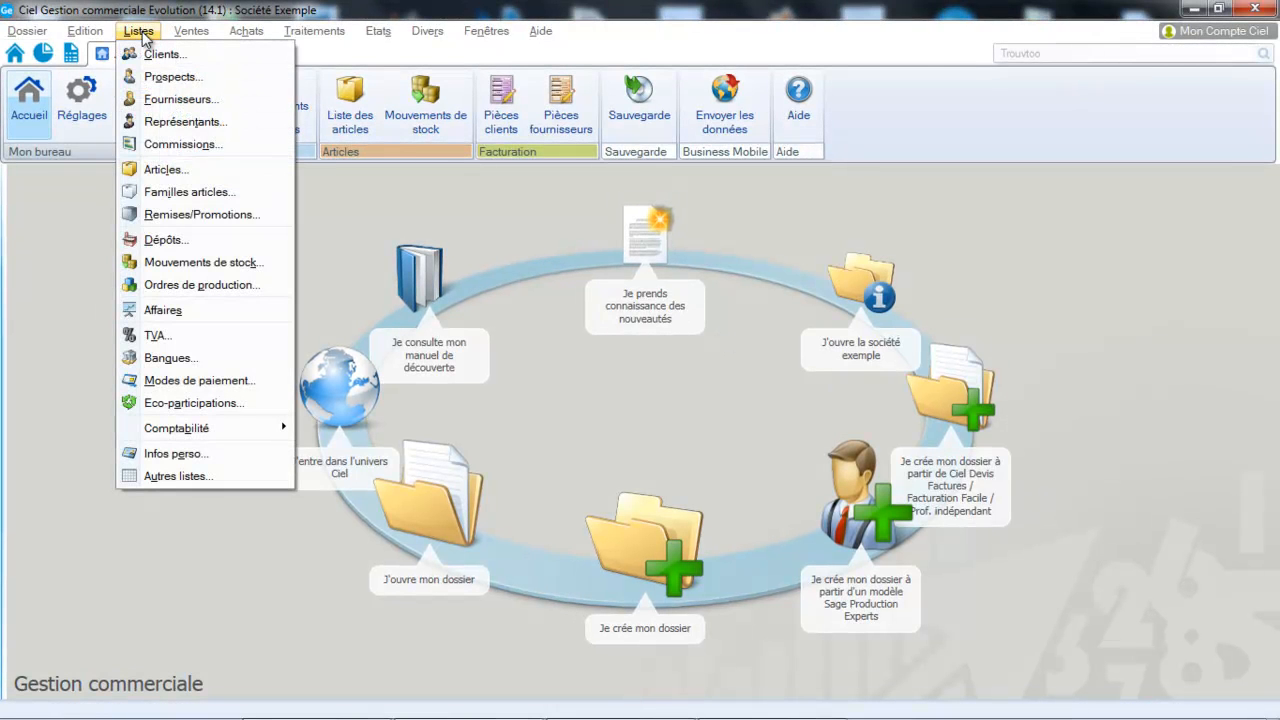
pyautogui.click(151, 165)
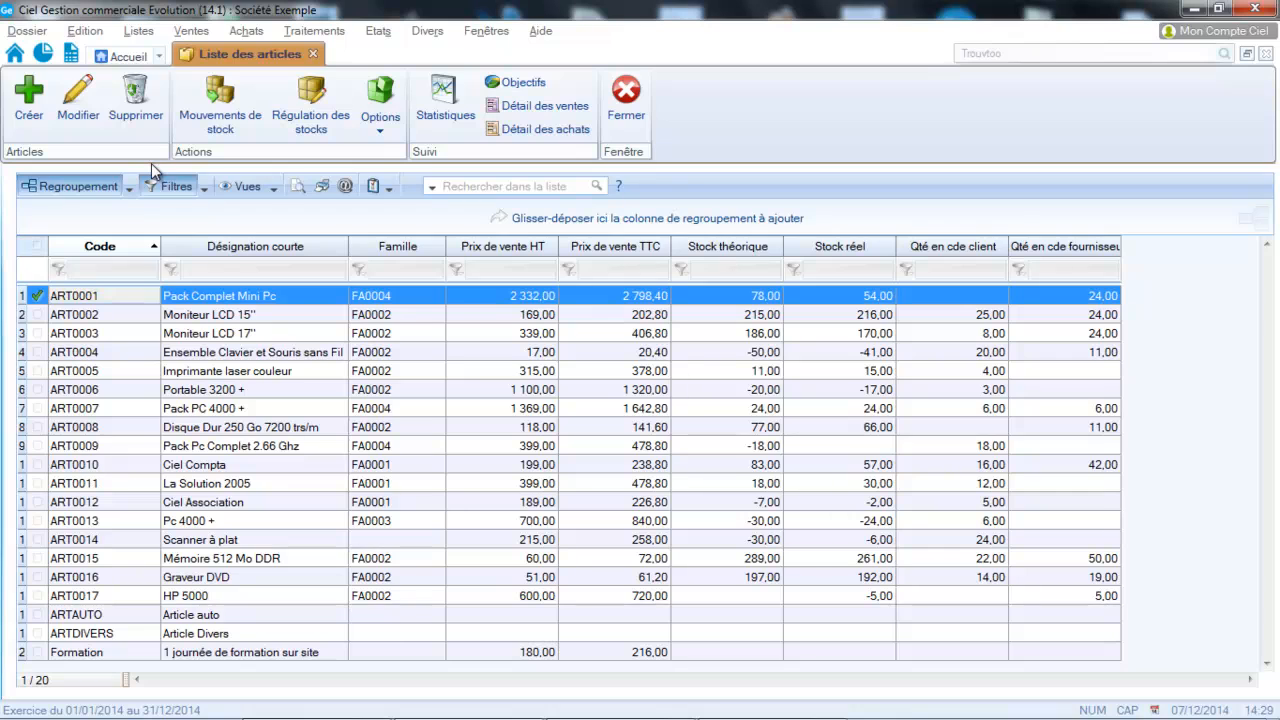
pyautogui.click(43, 102)
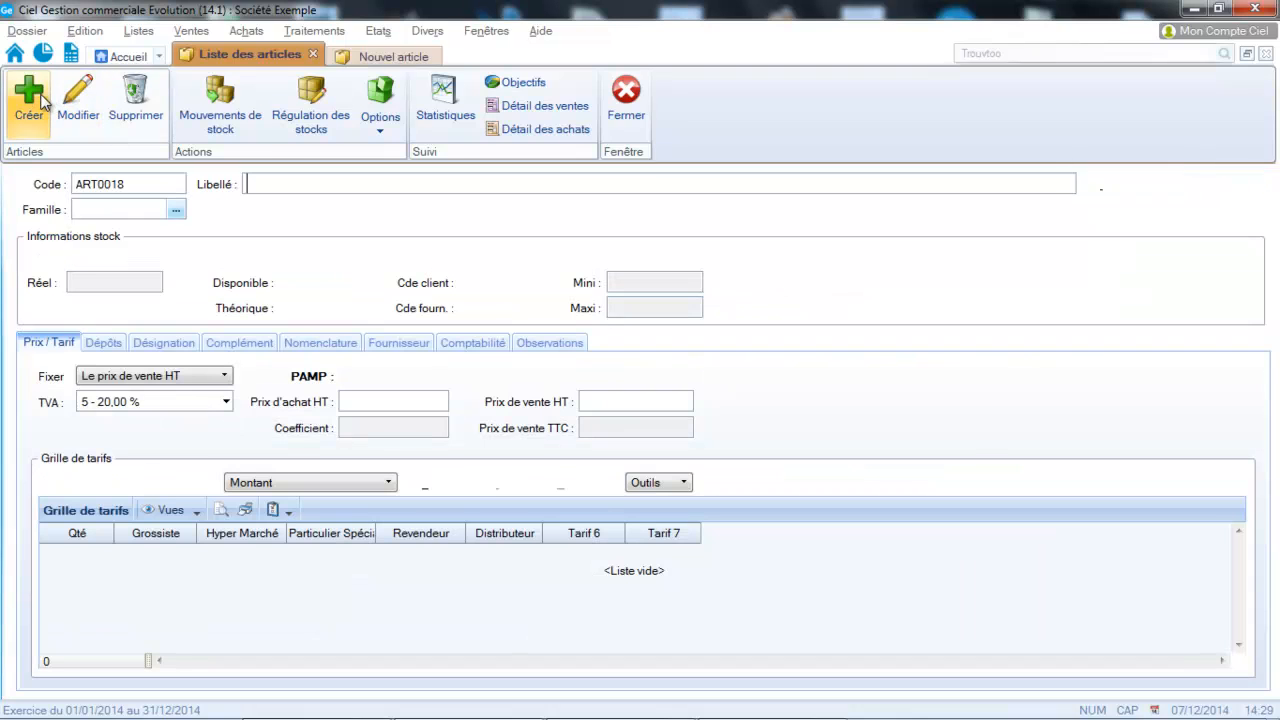
pyautogui.press('capslock')
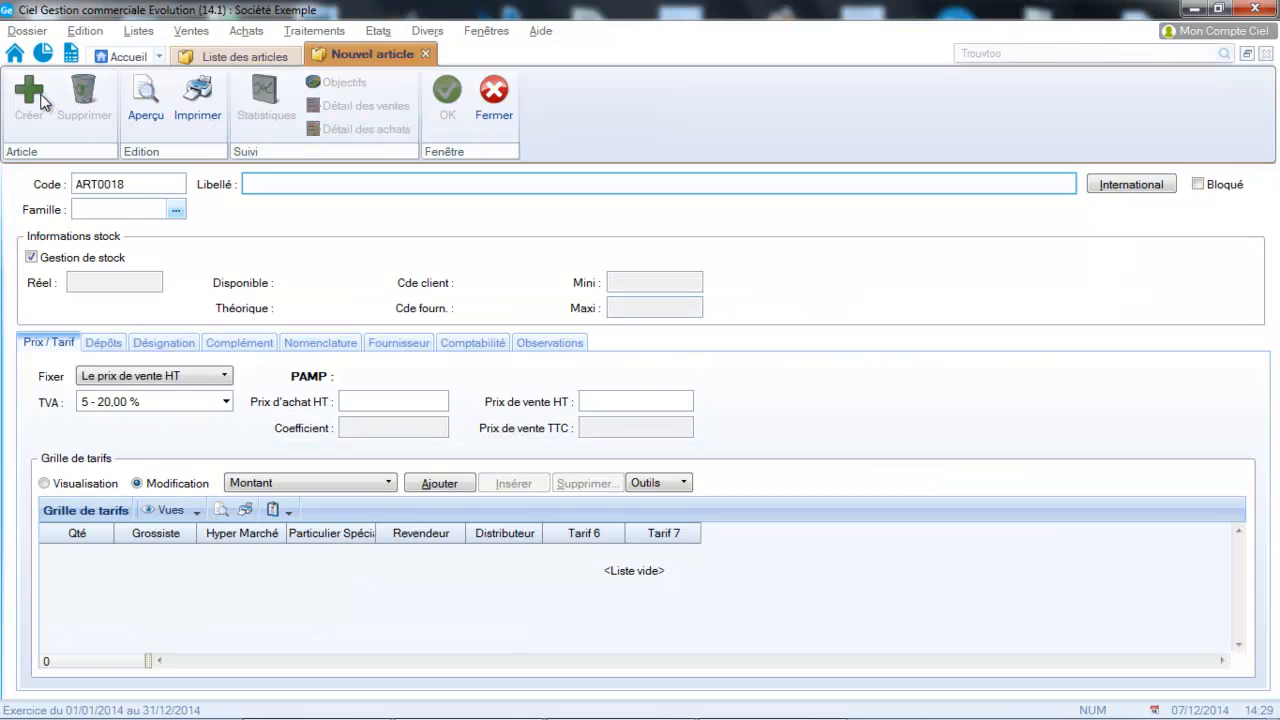
pyautogui.write('ordiante')
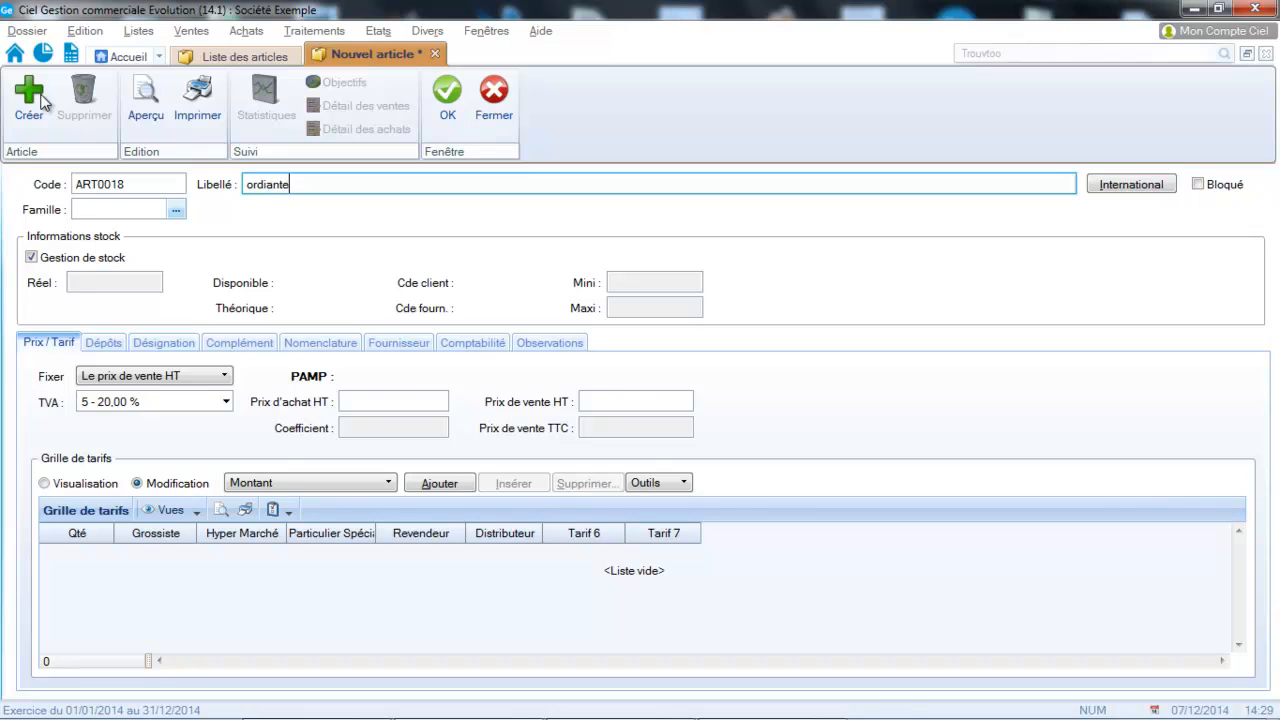
pyautogui.press('BackSpace')
pyautogui.press('BackSpace')
pyautogui.press('BackSpace')
pyautogui.press('BackSpace')
pyautogui.press('BackSpace')
pyautogui.press('BackSpace')
pyautogui.press('BackSpace')
pyautogui.press('BackSpace')
pyautogui.press('capslock')
# Set the new article's label to "ORDINATEUR HP + CIEL COMPTA".
pyautogui.write('ORDINATEUR HP +')
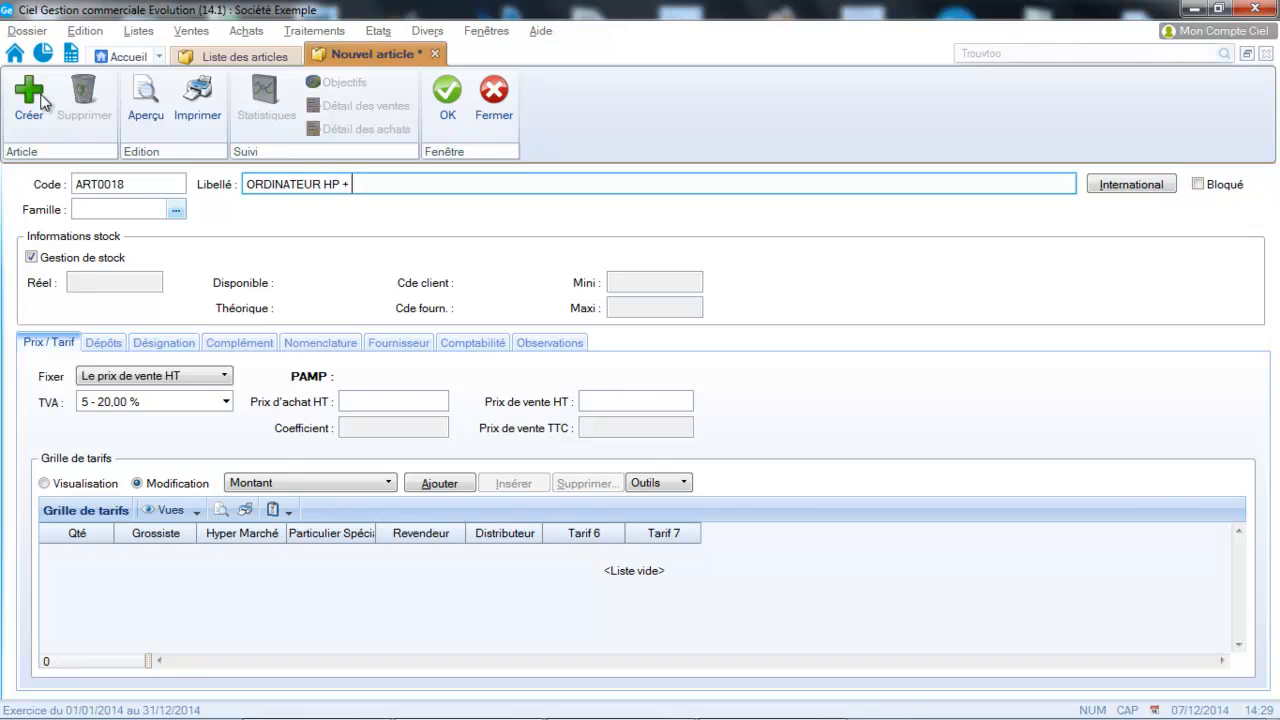
pyautogui.write(' CIEL COMPTA')
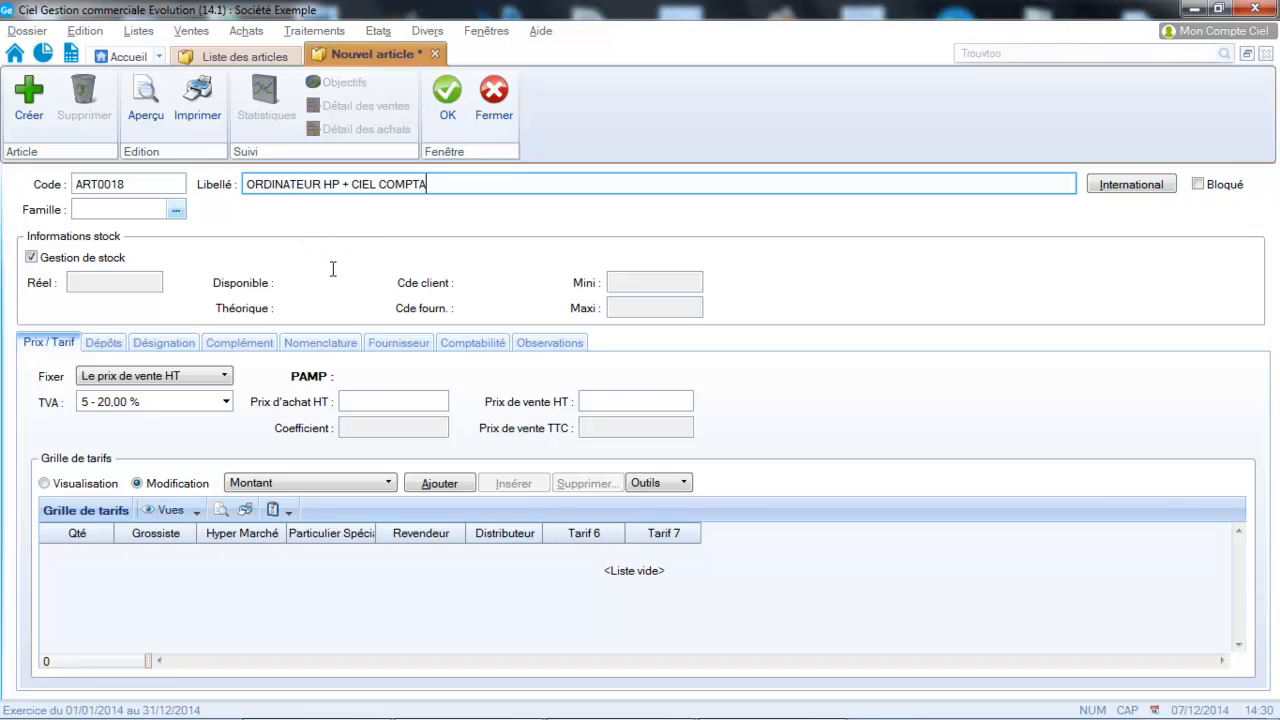
# Add Moniteur LCD 17", Imprimante laser couleur and Disque Dur 250 Go 7200 trs/m as components in the article's nomenclature.
pyautogui.click(306, 343)
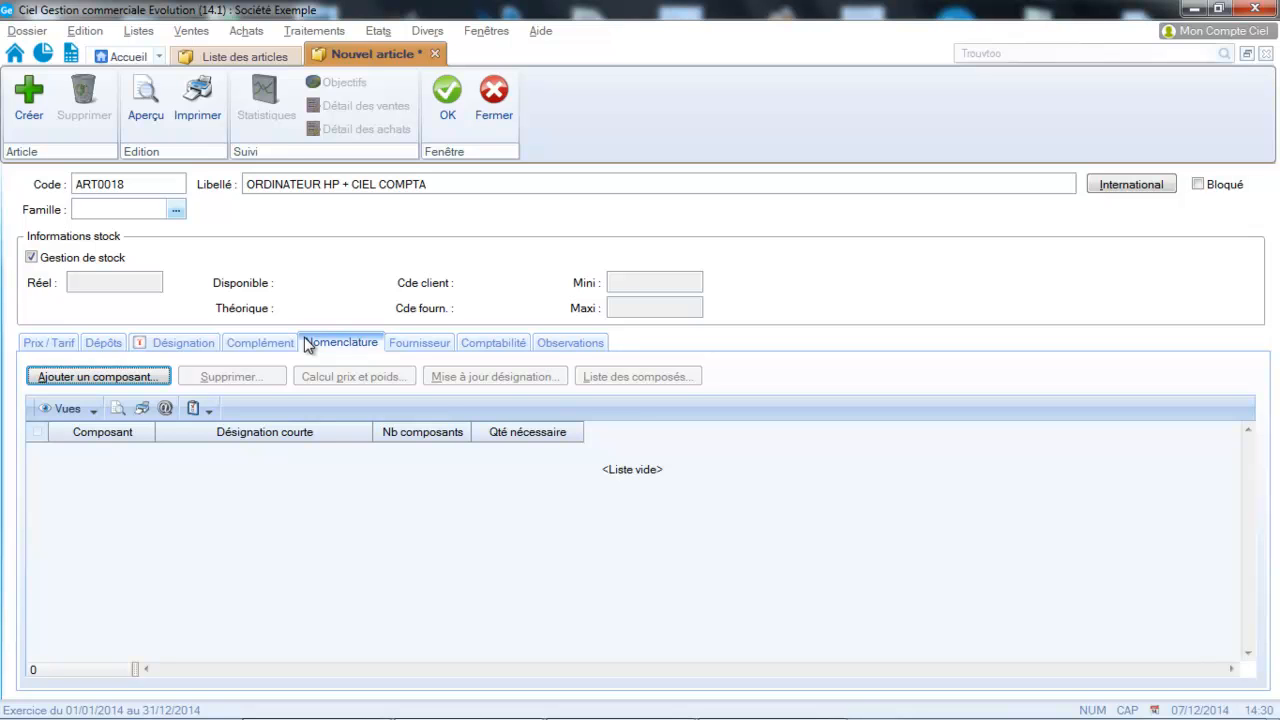
pyautogui.click(98, 377)
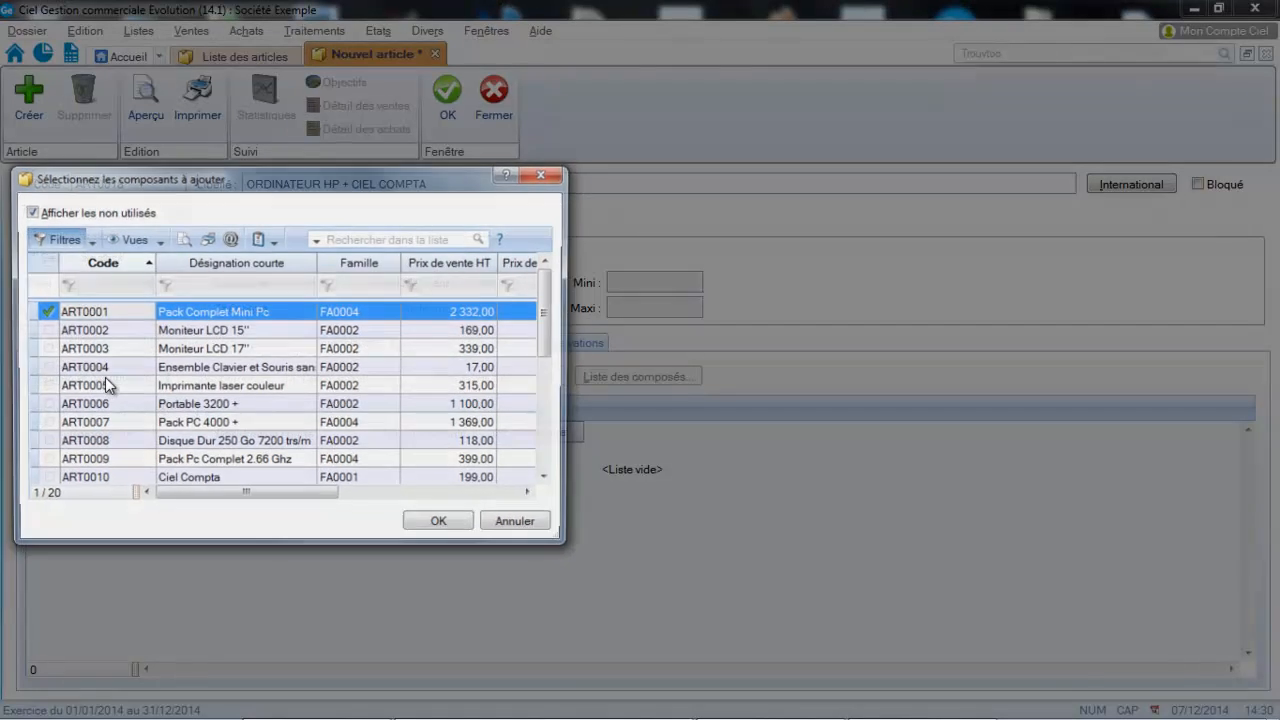
pyautogui.doubleClick(186, 349)
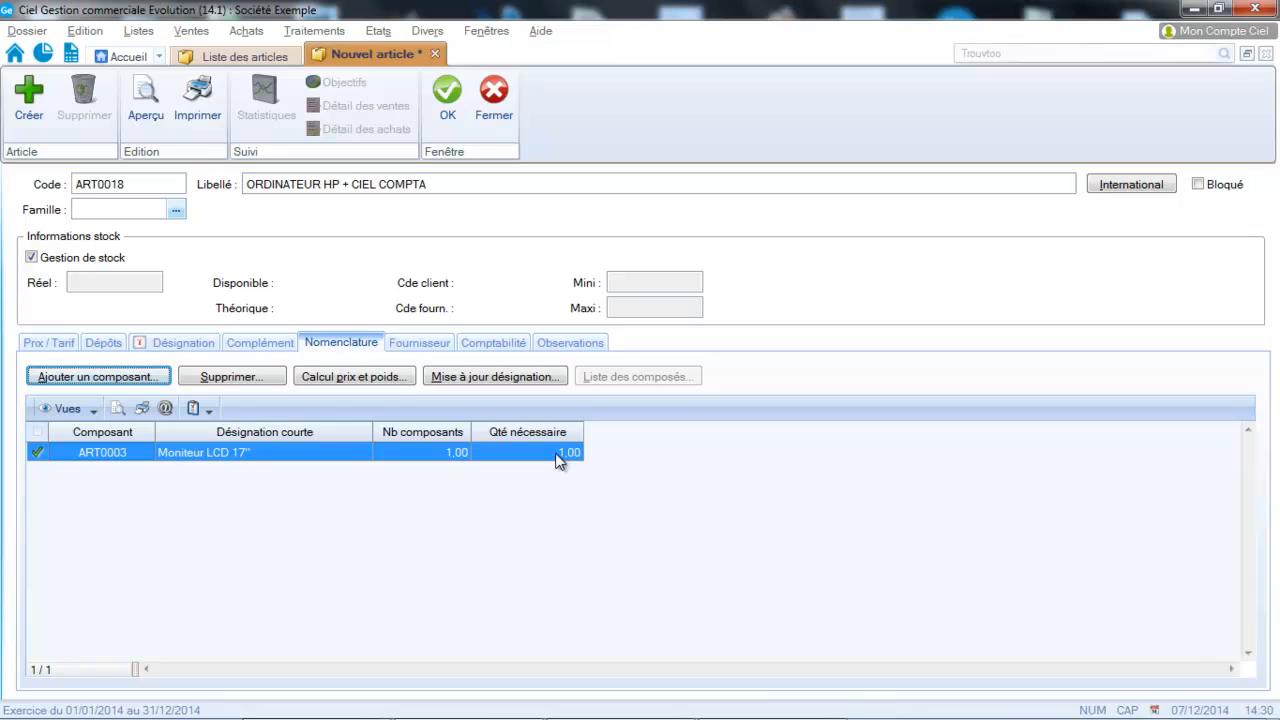
pyautogui.click(80, 377)
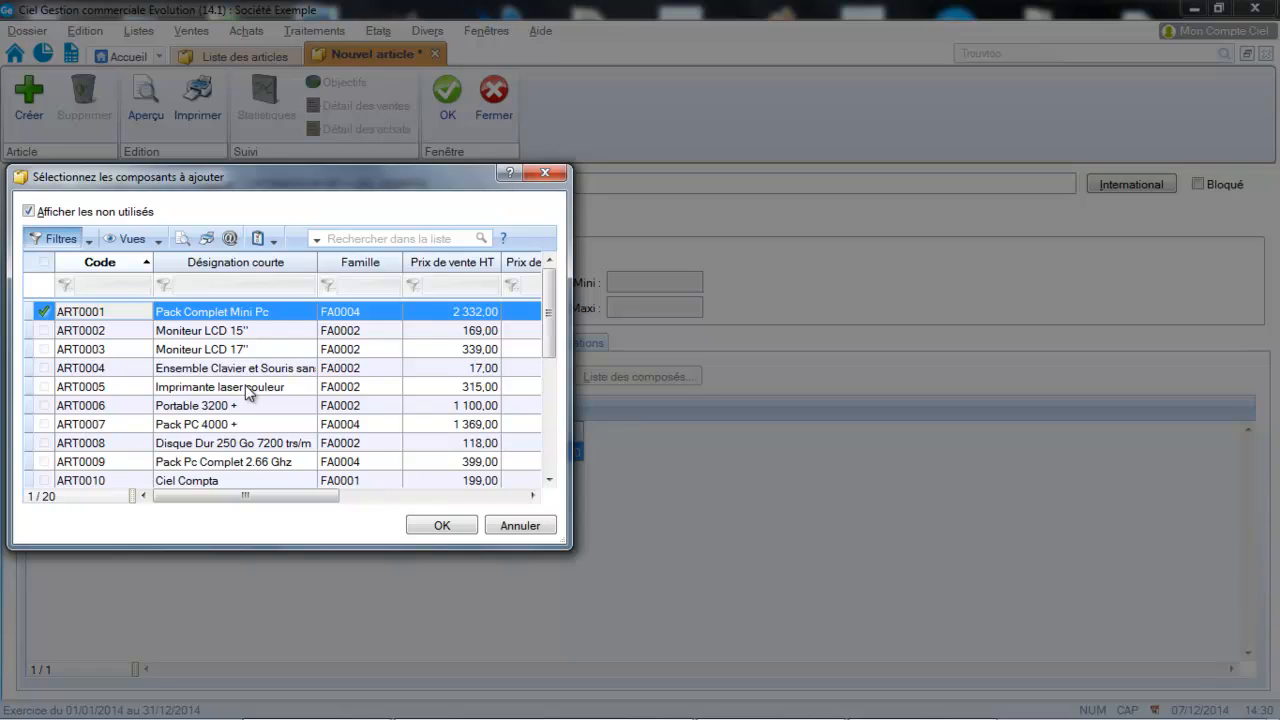
pyautogui.doubleClick(245, 386)
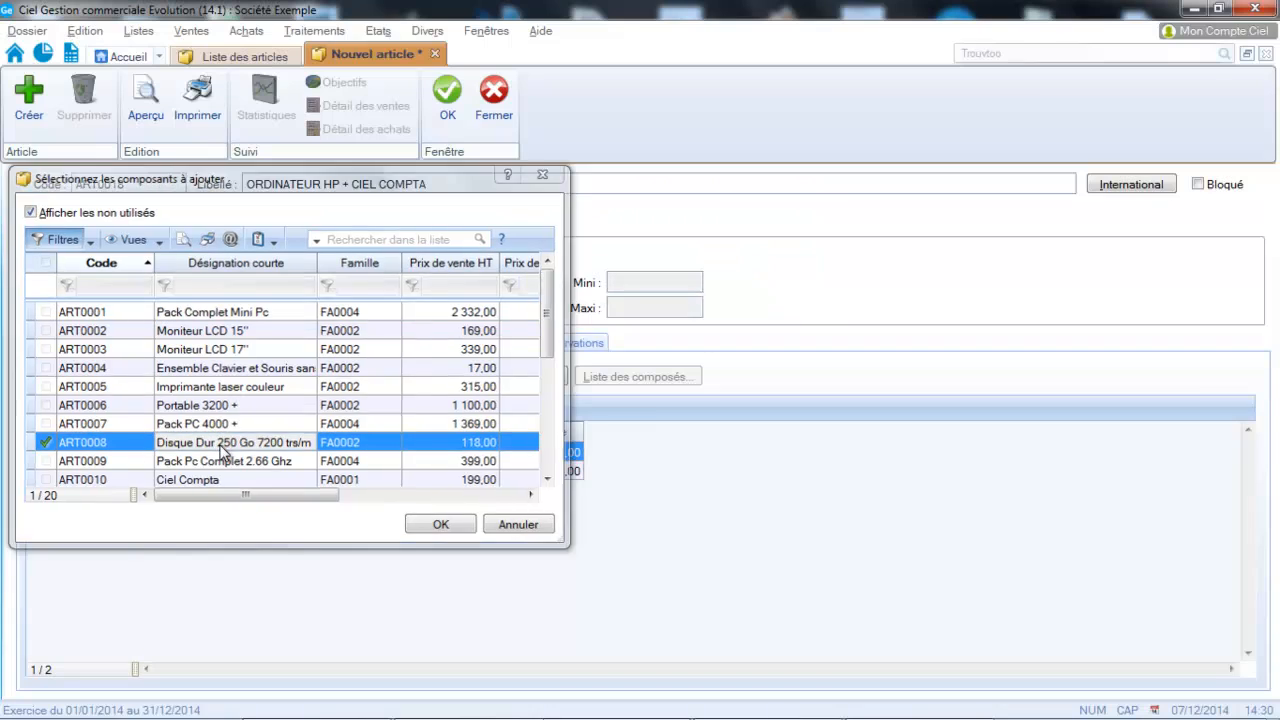
pyautogui.doubleClick(225, 443)
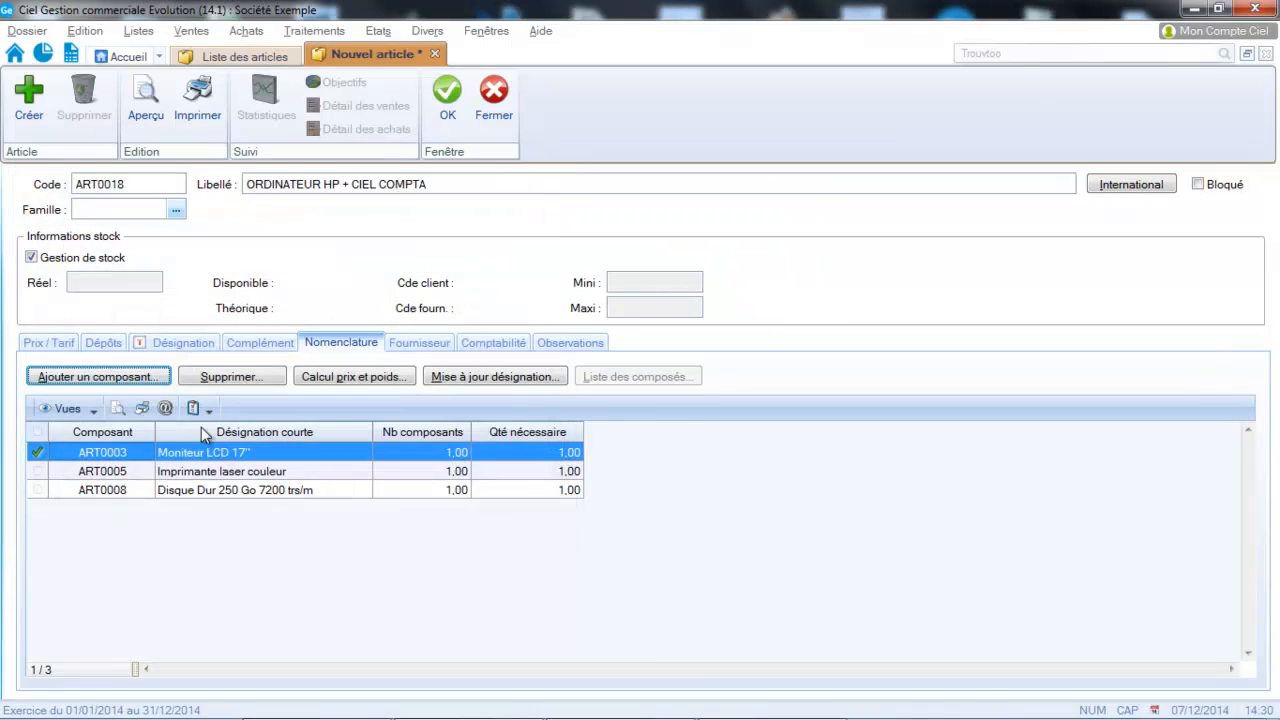
# Add Ciel Compta and Ensemble Clavier et Souris sans Fil to the article's components.
pyautogui.click(87, 385)
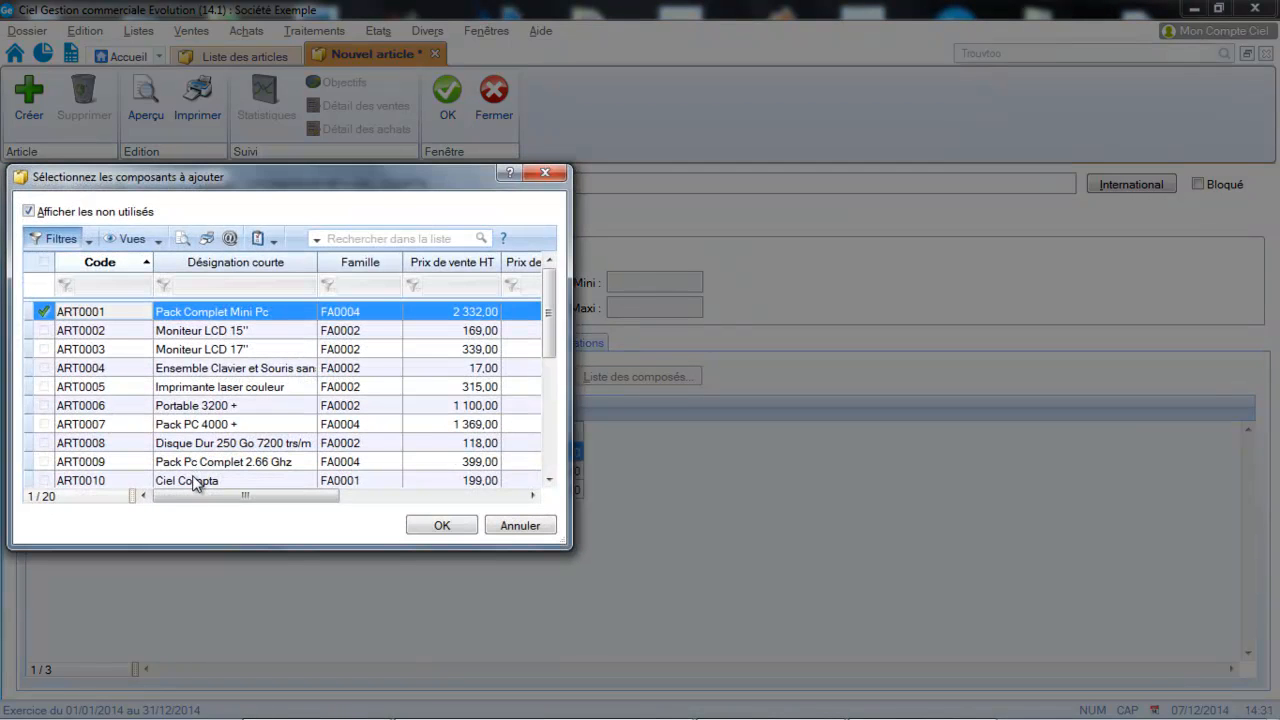
pyautogui.click(197, 484)
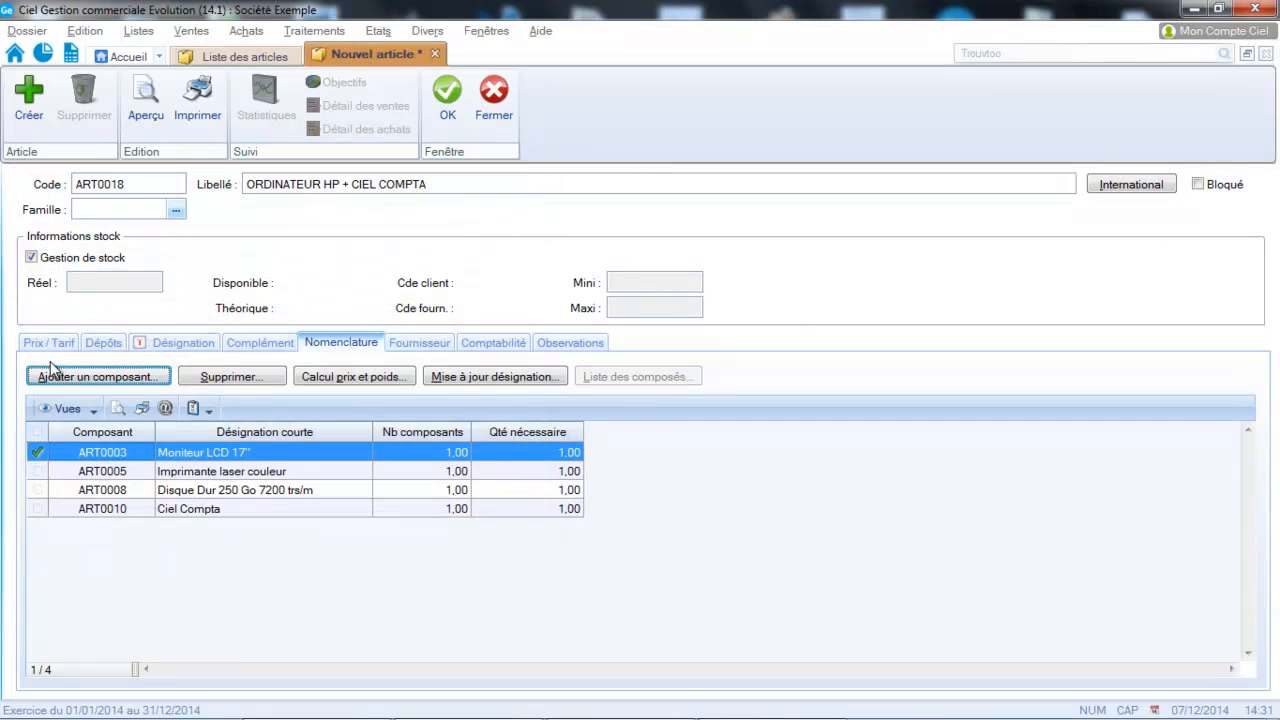
pyautogui.click(59, 377)
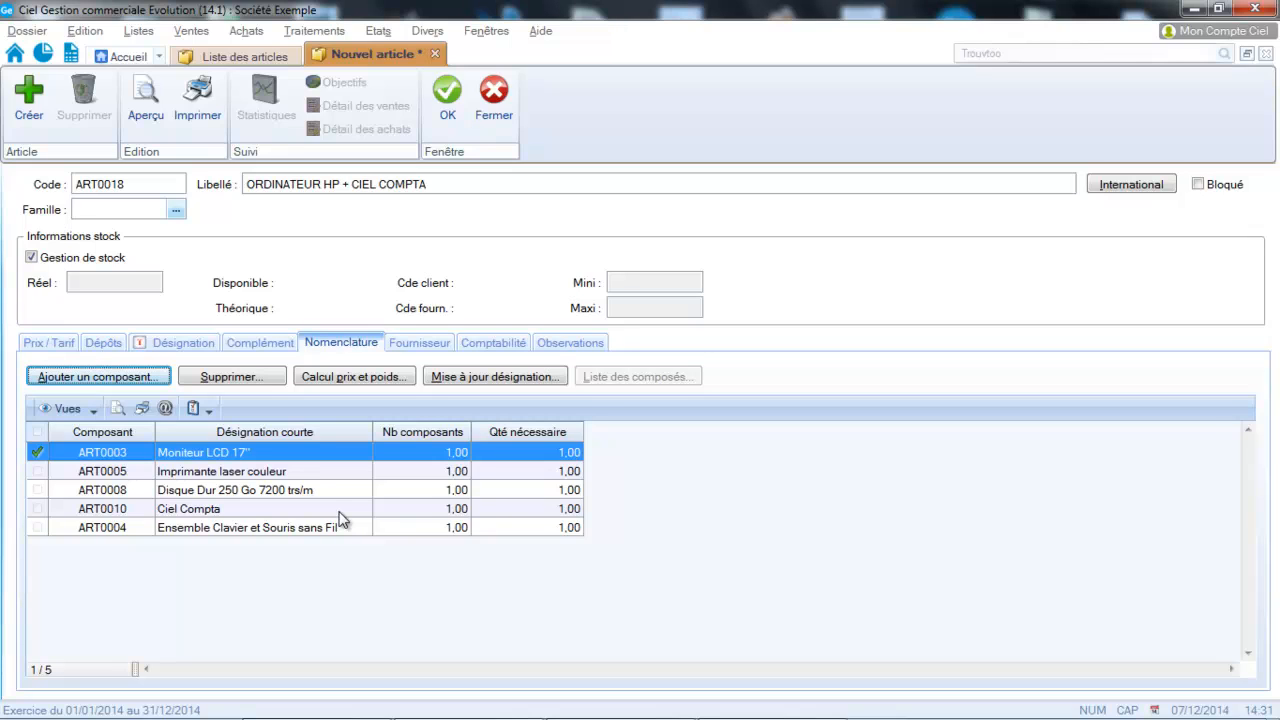
# Save the article and apply its components' combined purchase price (Prix d'achat HT) to it, leaving the sale price unselected.
pyautogui.click(336, 381)
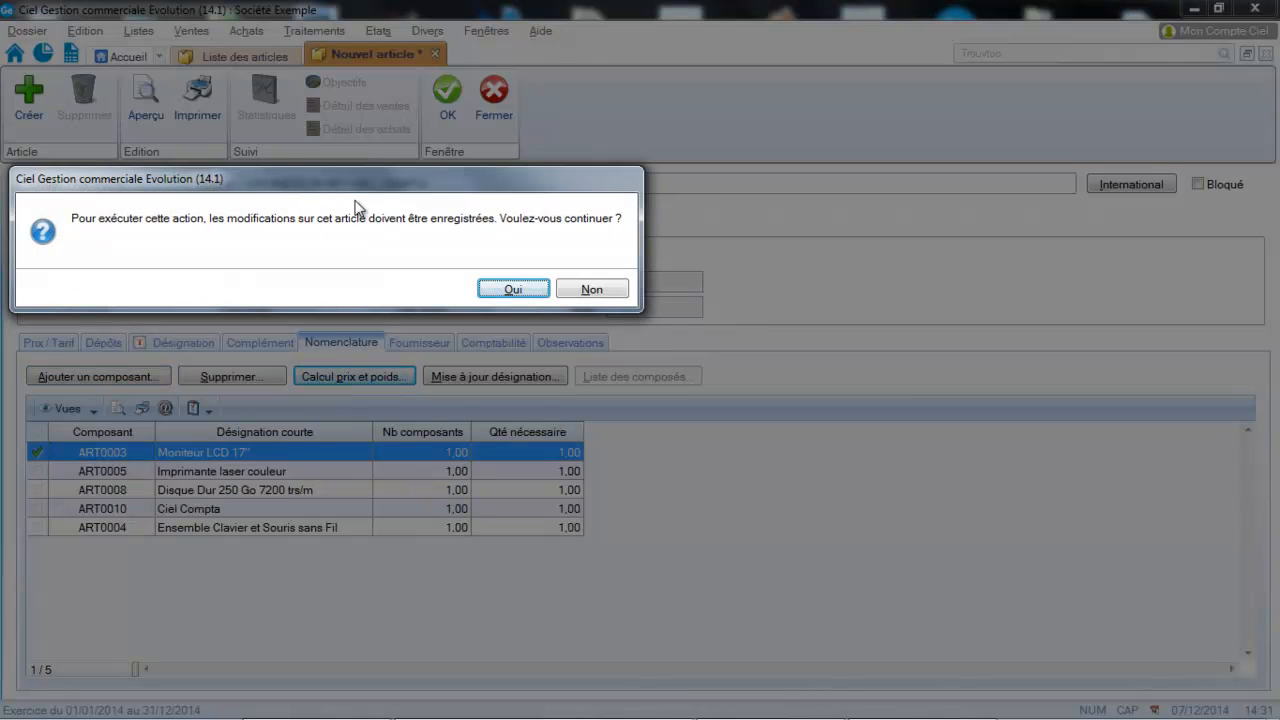
pyautogui.click(517, 288)
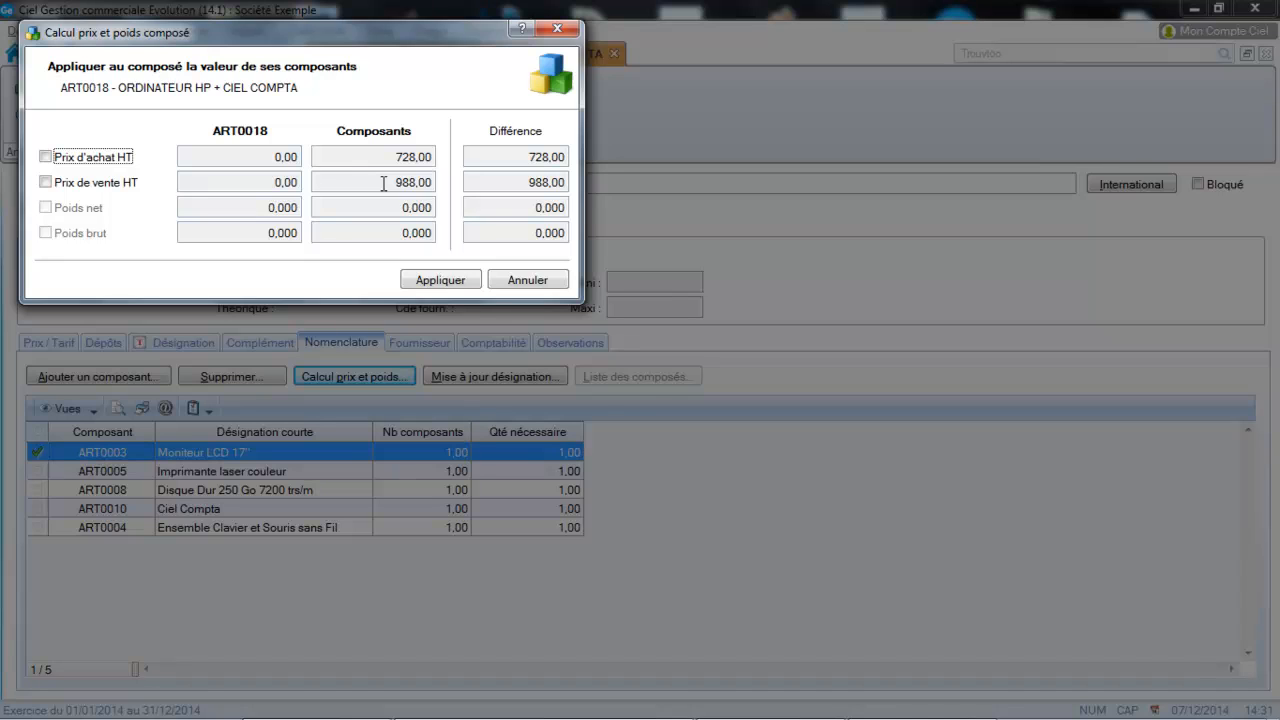
pyautogui.click(45, 157)
pyautogui.click(453, 282)
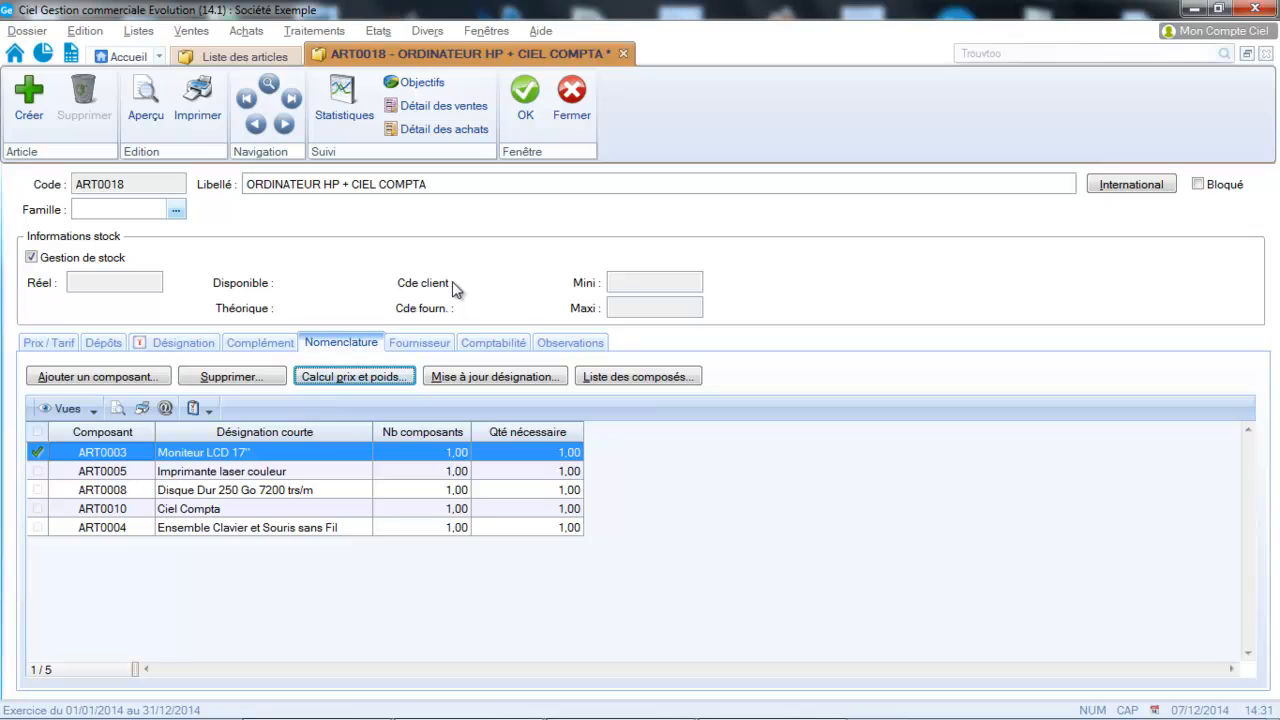
# Set the article's sale price excluding tax (Prix de vente HT) to 1 500.
pyautogui.click(50, 343)
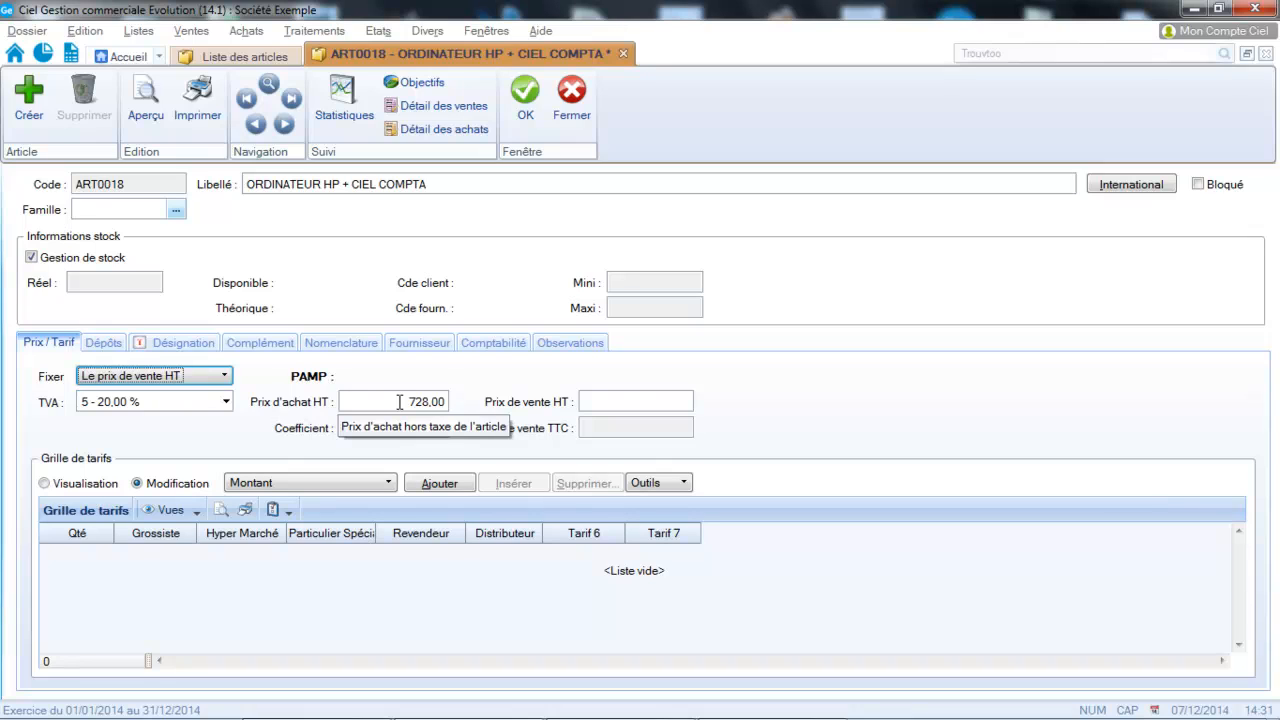
pyautogui.click(627, 400)
pyautogui.write('1 500')
pyautogui.press('Tab')
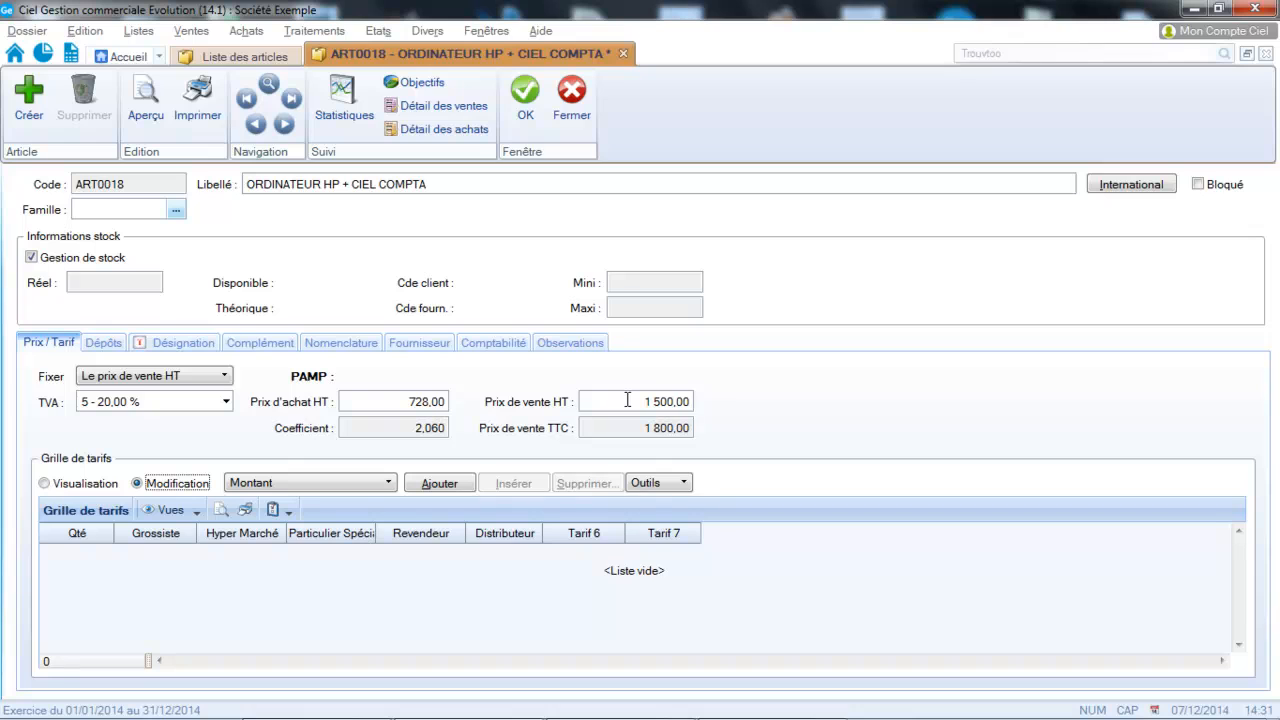
# Save the article and compare its prices with its components' totals, without applying any of them.
pyautogui.click(365, 342)
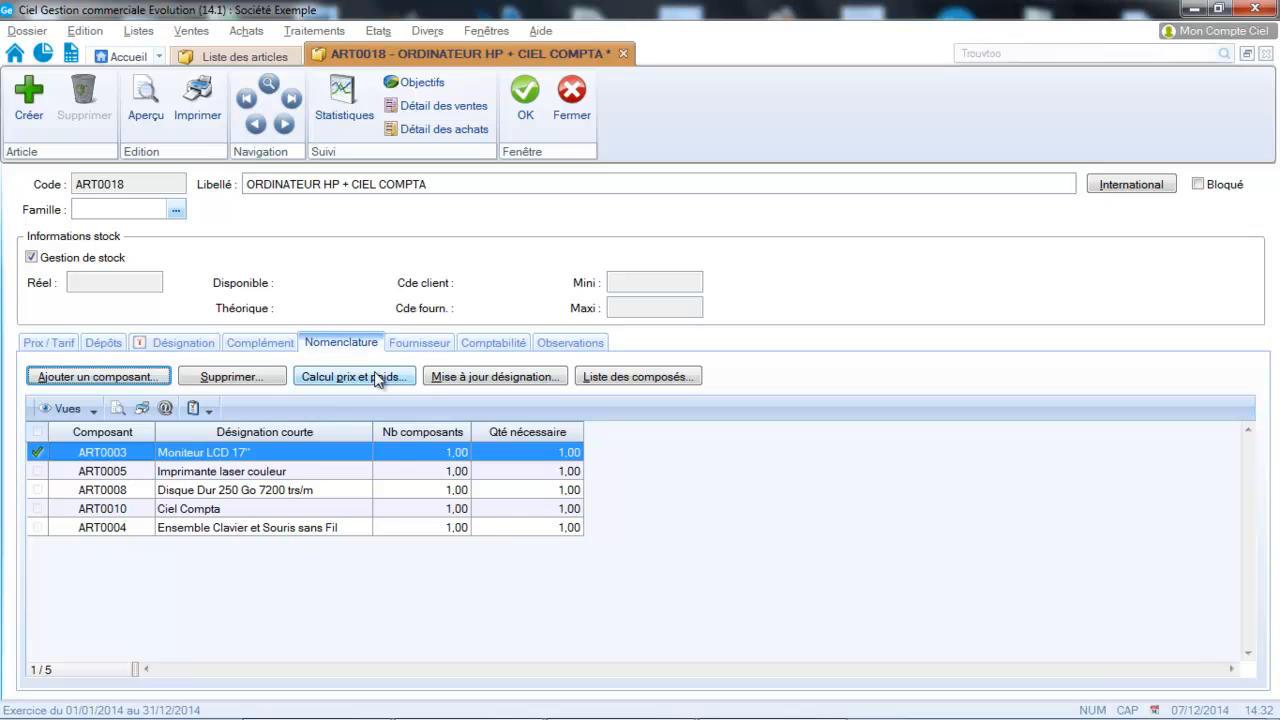
pyautogui.click(374, 377)
pyautogui.click(512, 289)
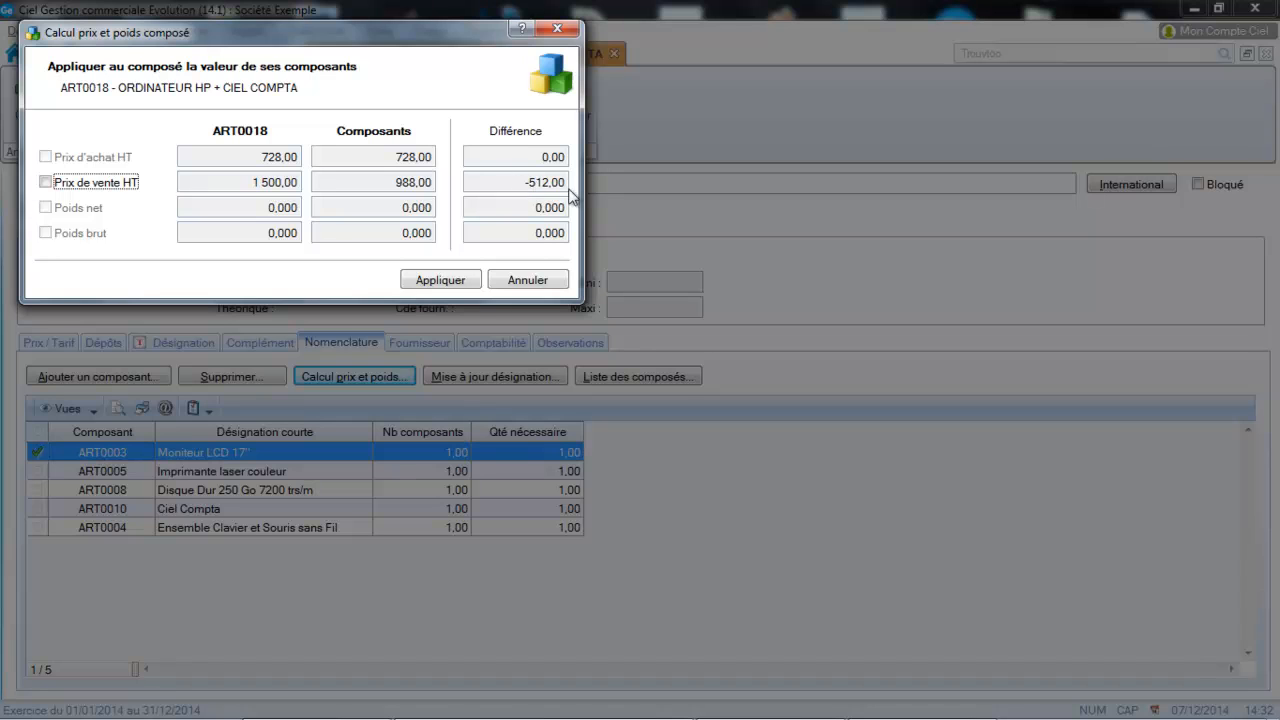
pyautogui.click(522, 279)
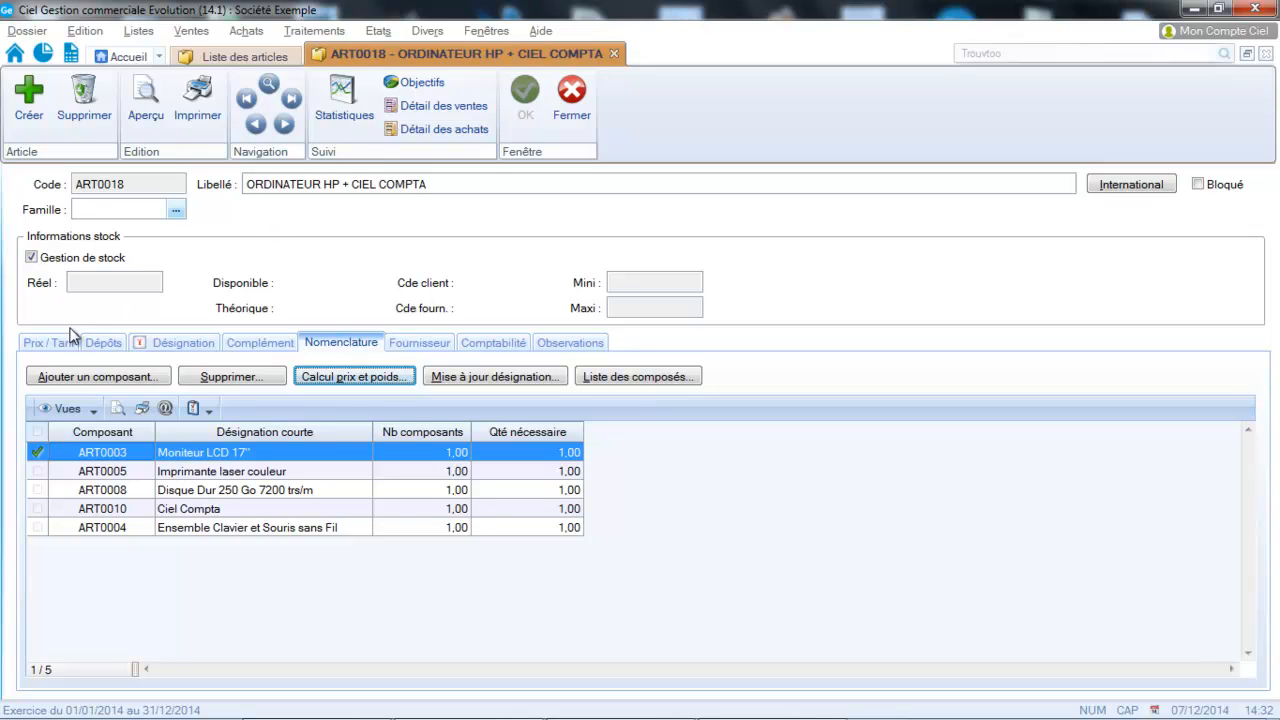
# Check the article's long designation and update it from the labels of its nomenclature components.
pyautogui.click(180, 342)
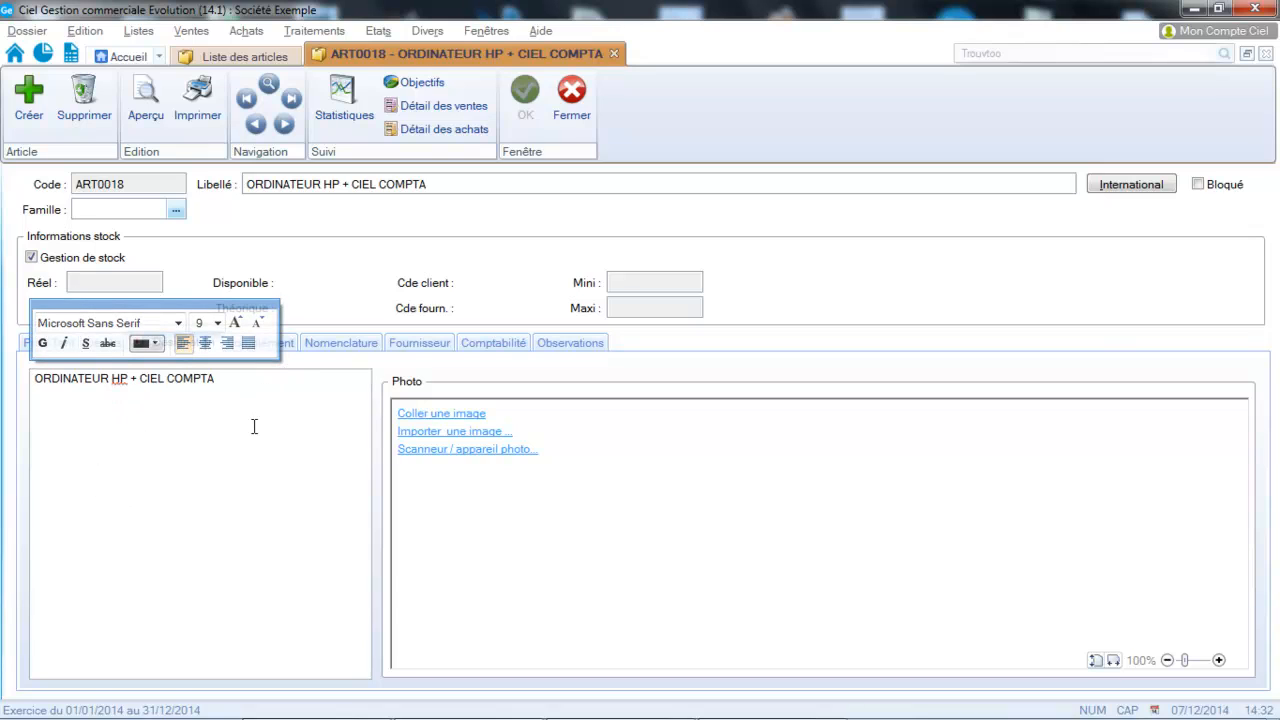
pyautogui.click(356, 277)
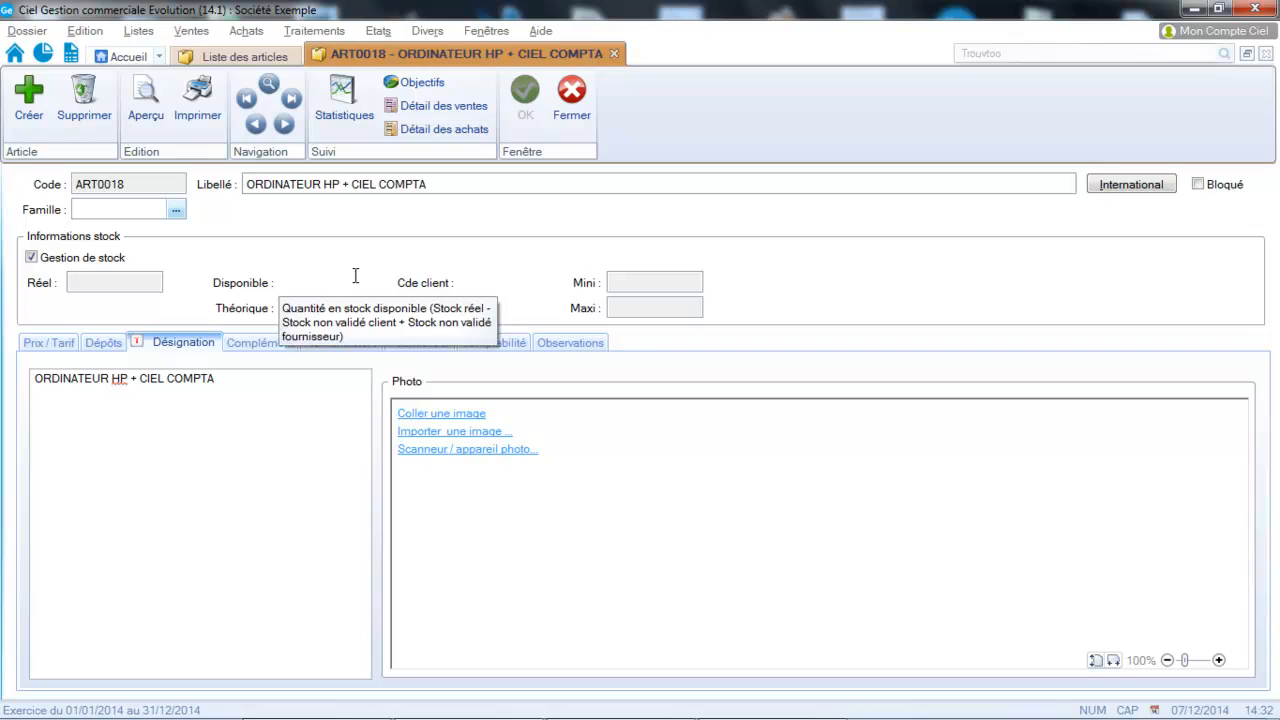
pyautogui.click(337, 342)
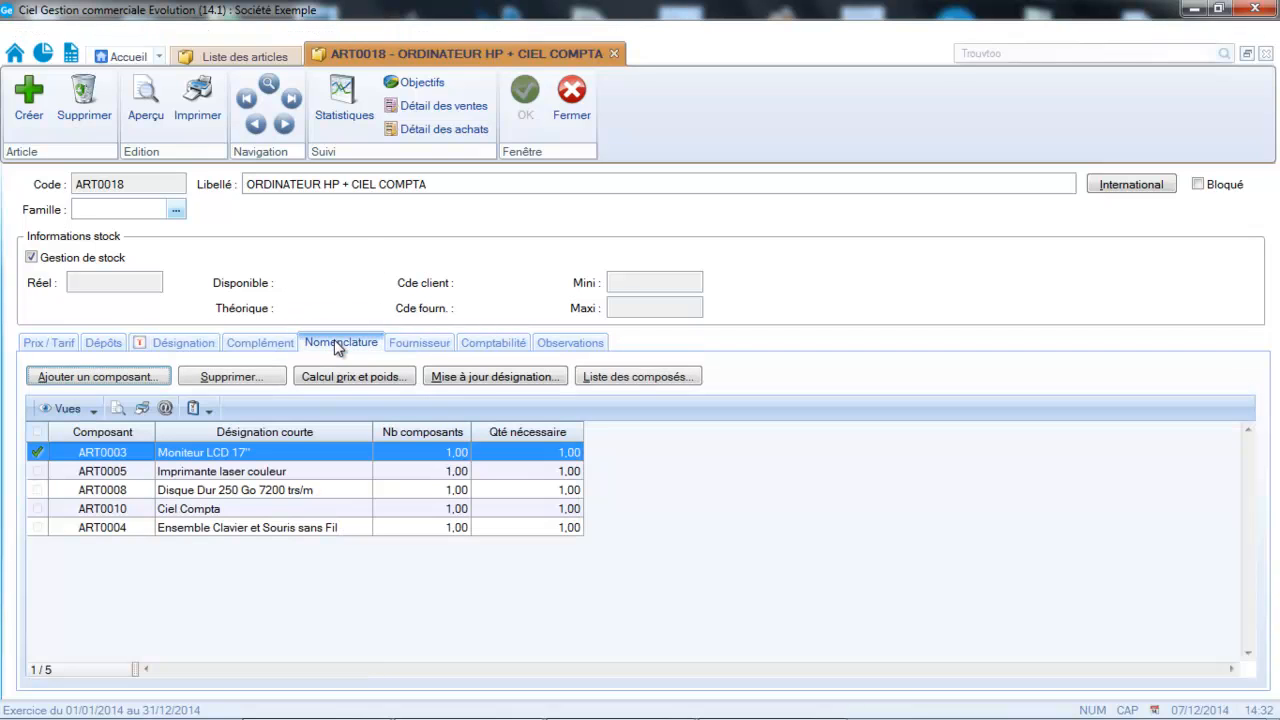
pyautogui.click(473, 380)
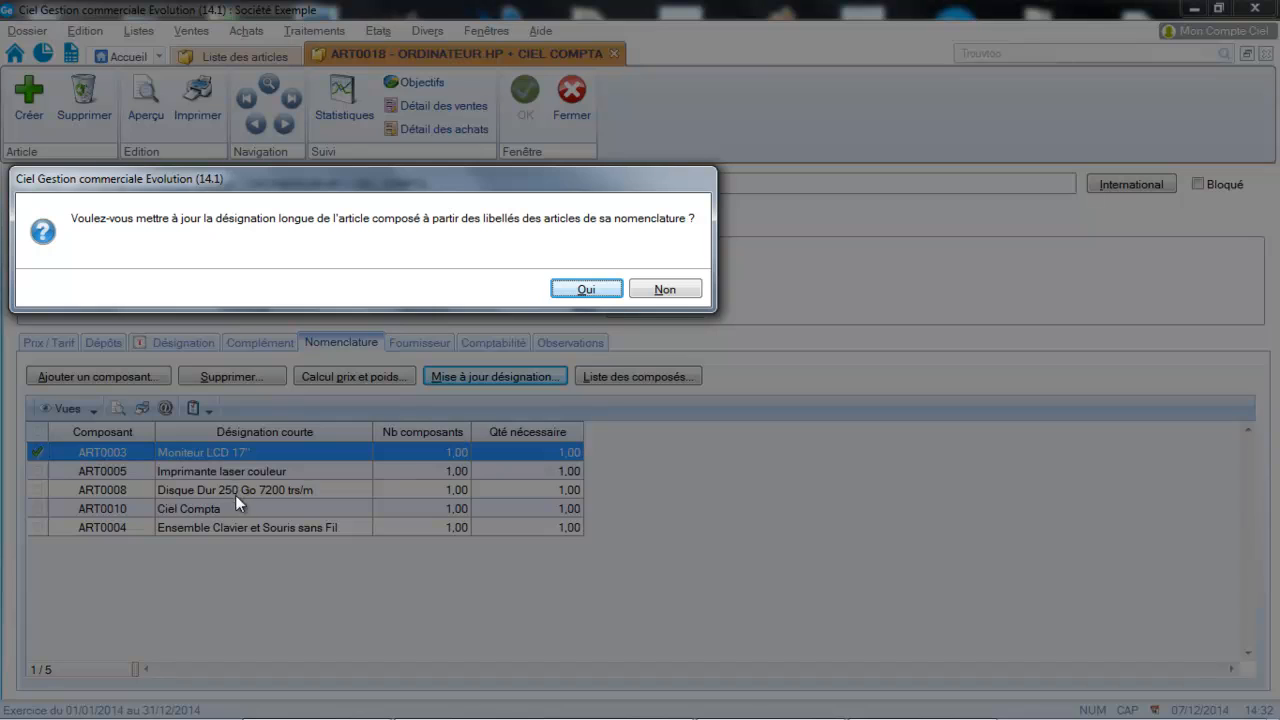
pyautogui.click(600, 288)
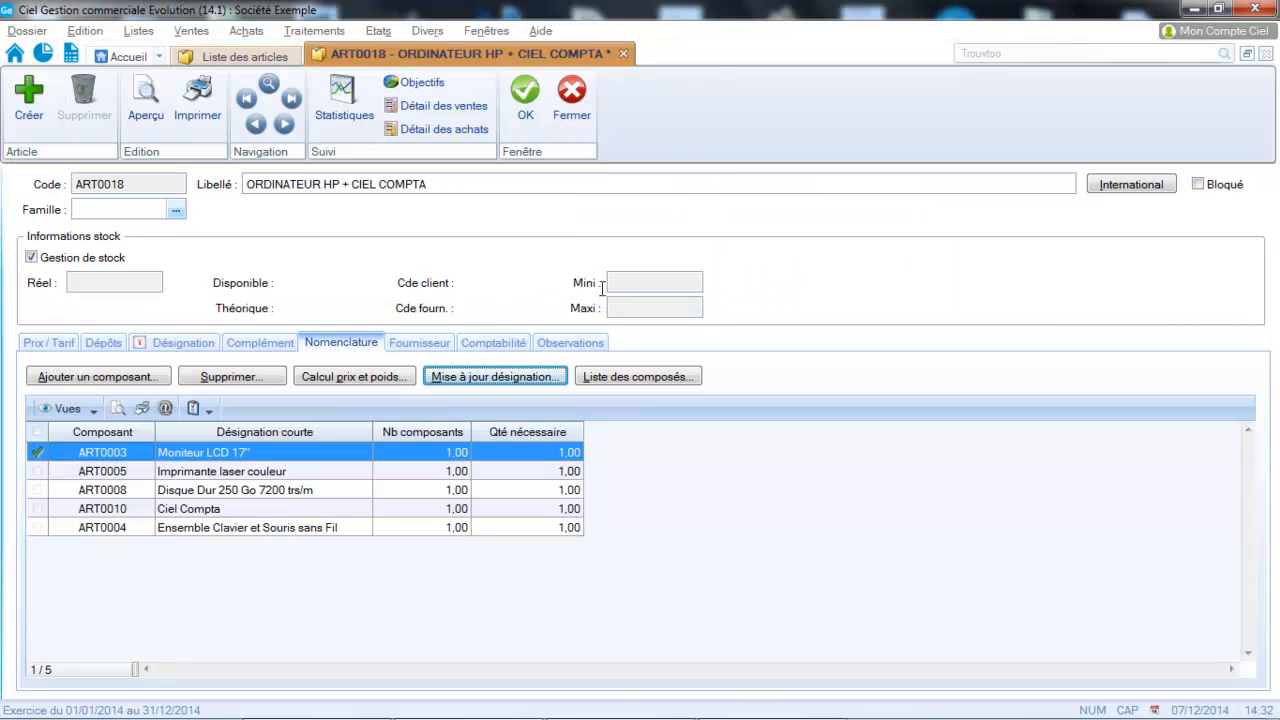
# Review the compound article's long designation and prices, and save and close its record.
pyautogui.click(212, 342)
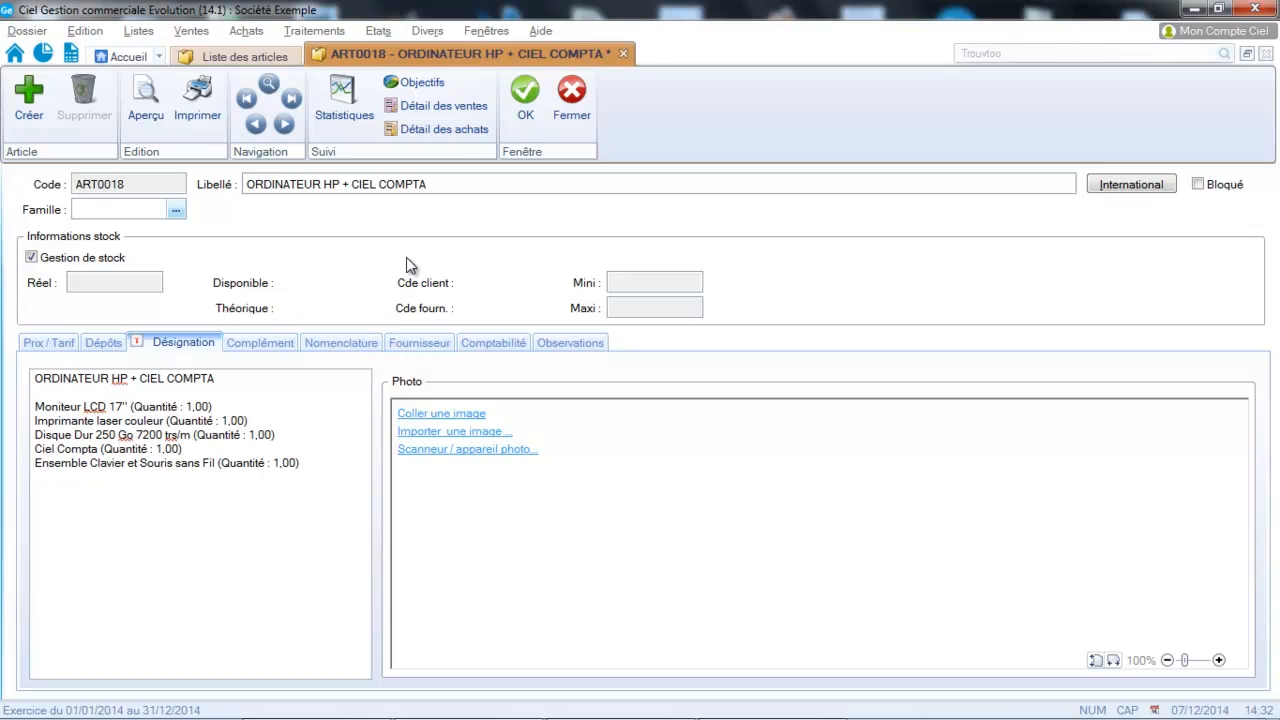
pyautogui.click(50, 342)
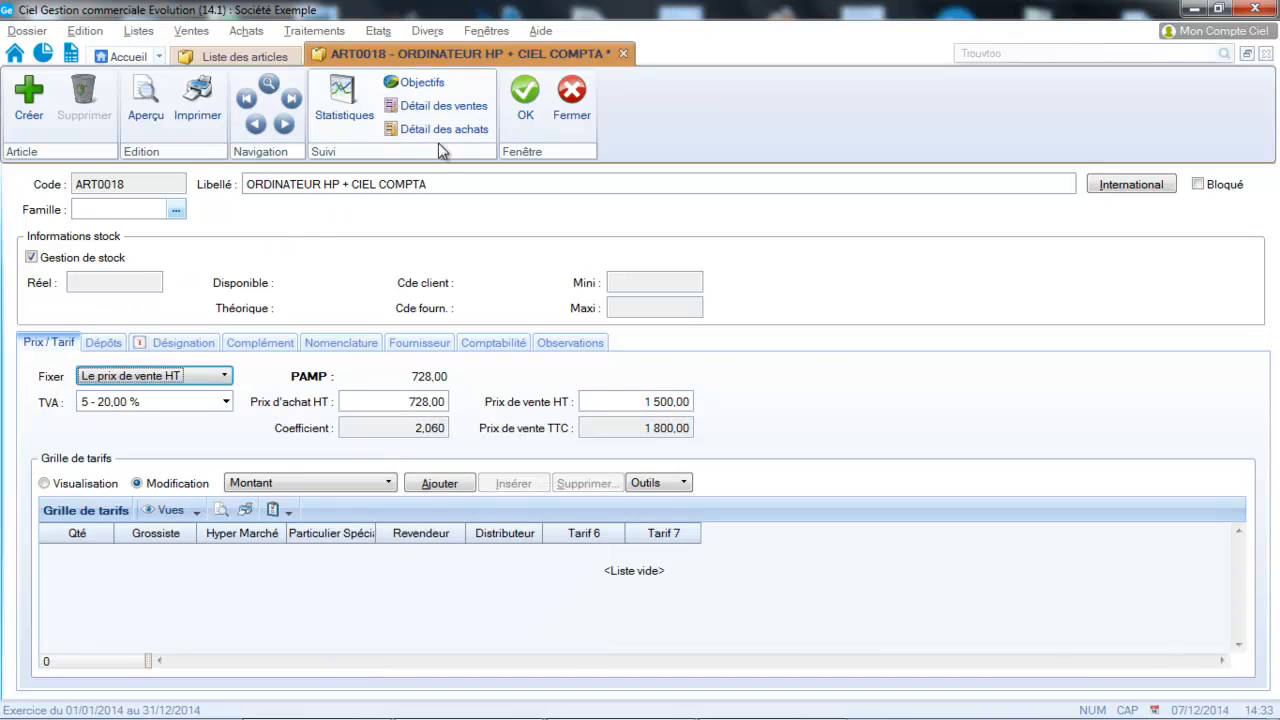
pyautogui.click(525, 112)
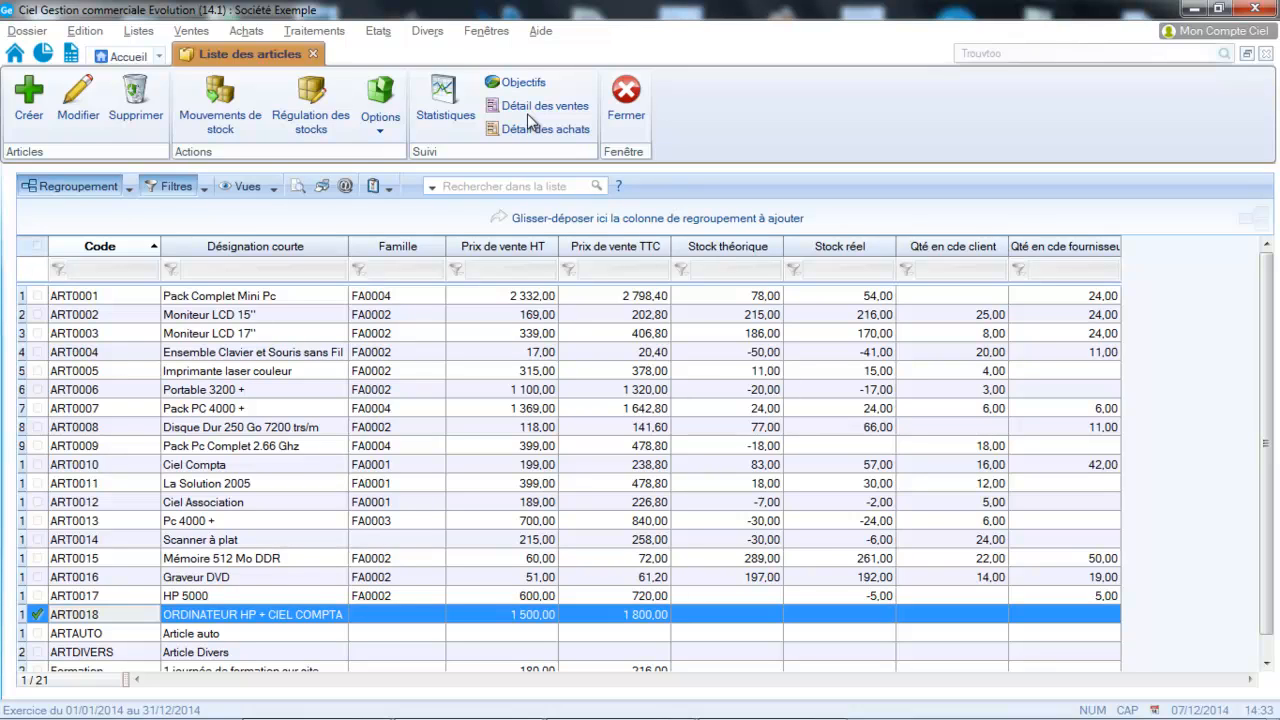
# Start the assembly of article ART0018 (ORDINATEUR HP + CIEL COMPTA) in production management with a quantity of 5.
pyautogui.click(328, 31)
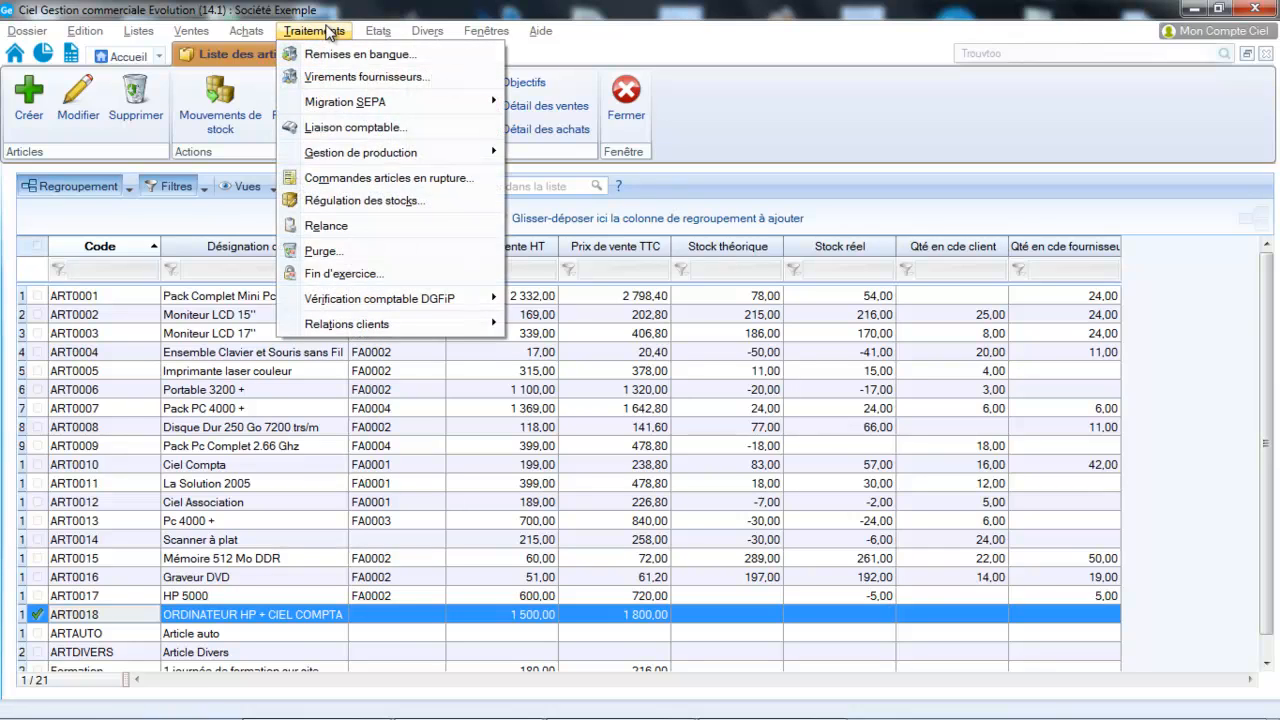
pyautogui.moveTo(351, 153)
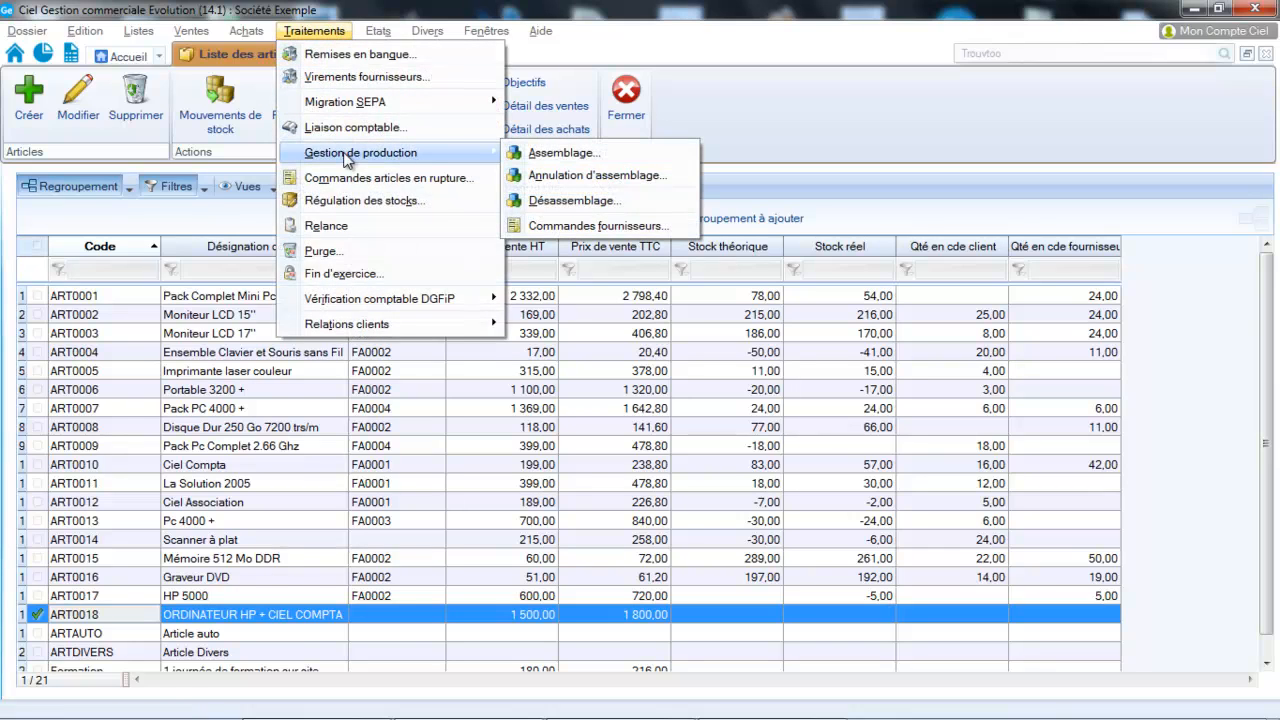
pyautogui.click(554, 160)
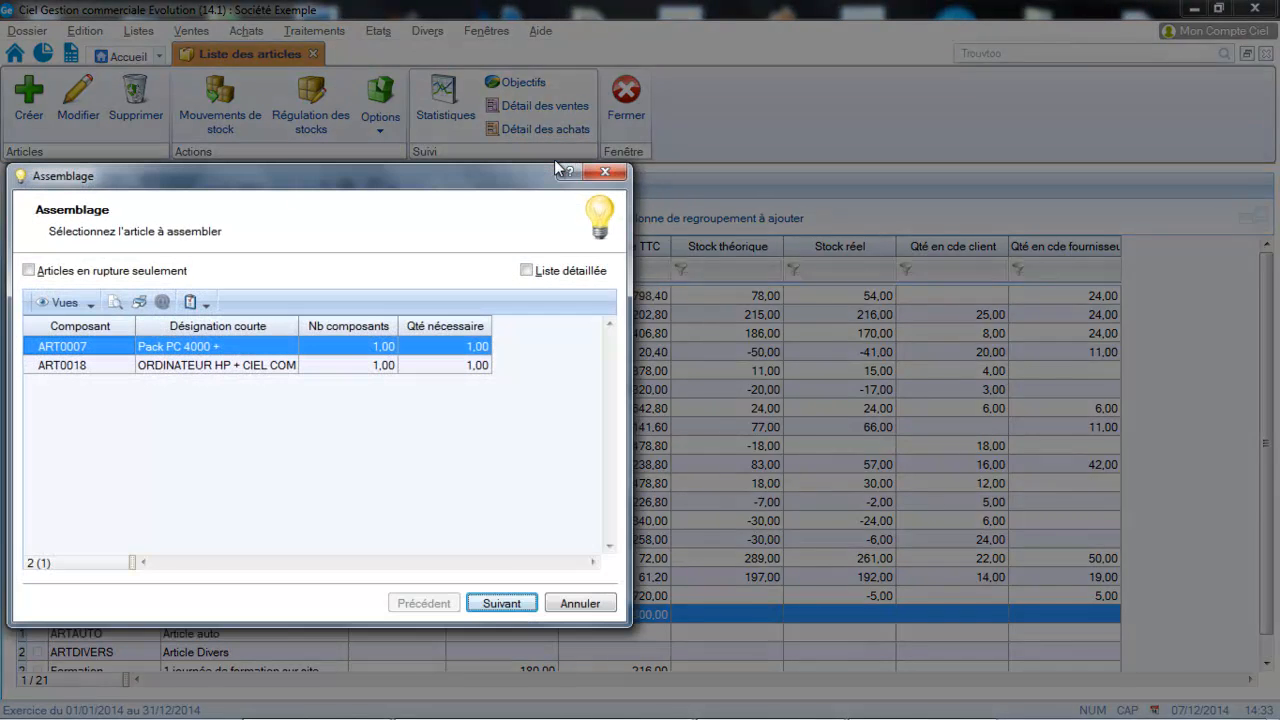
pyautogui.click(165, 370)
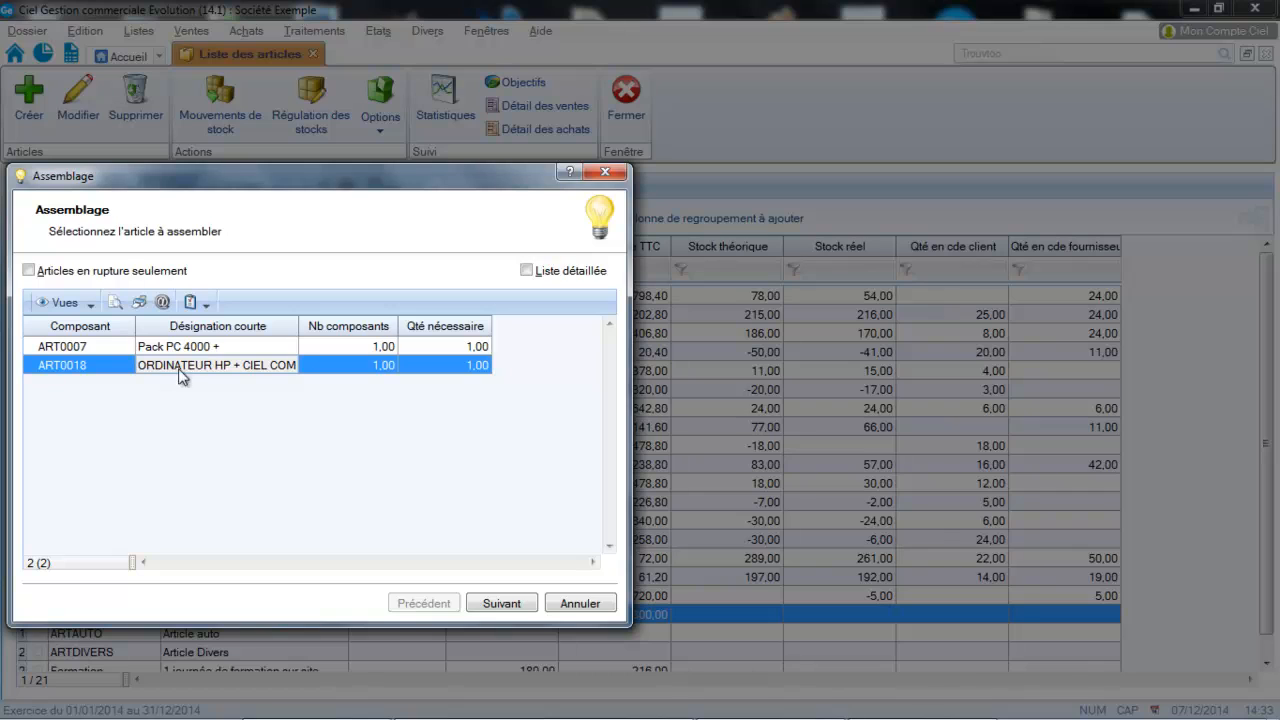
pyautogui.click(505, 602)
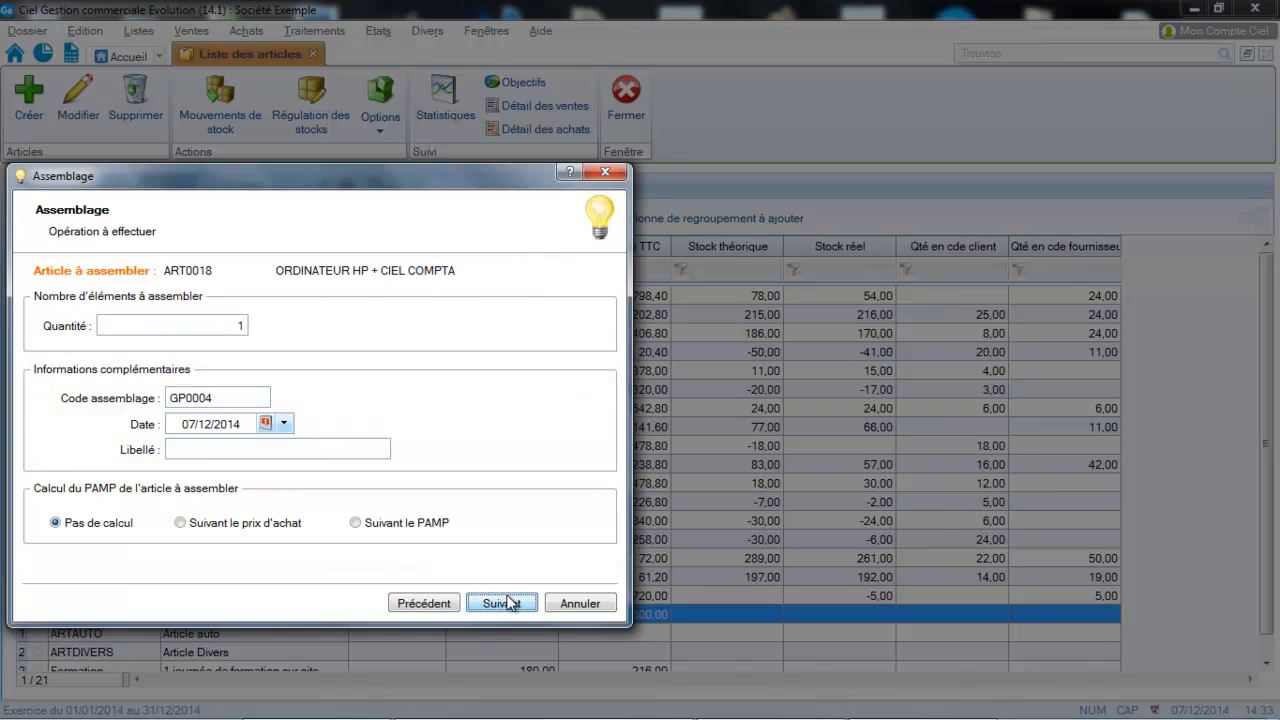
pyautogui.doubleClick(247, 326)
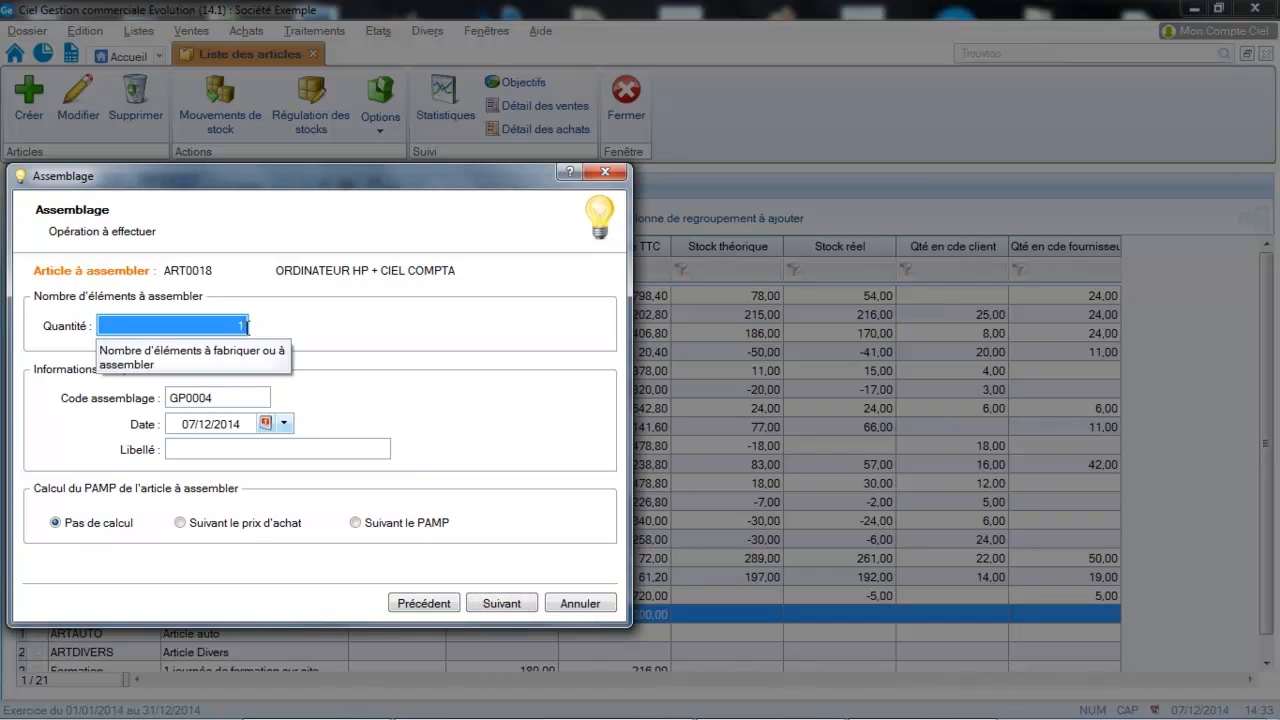
pyautogui.write('5')
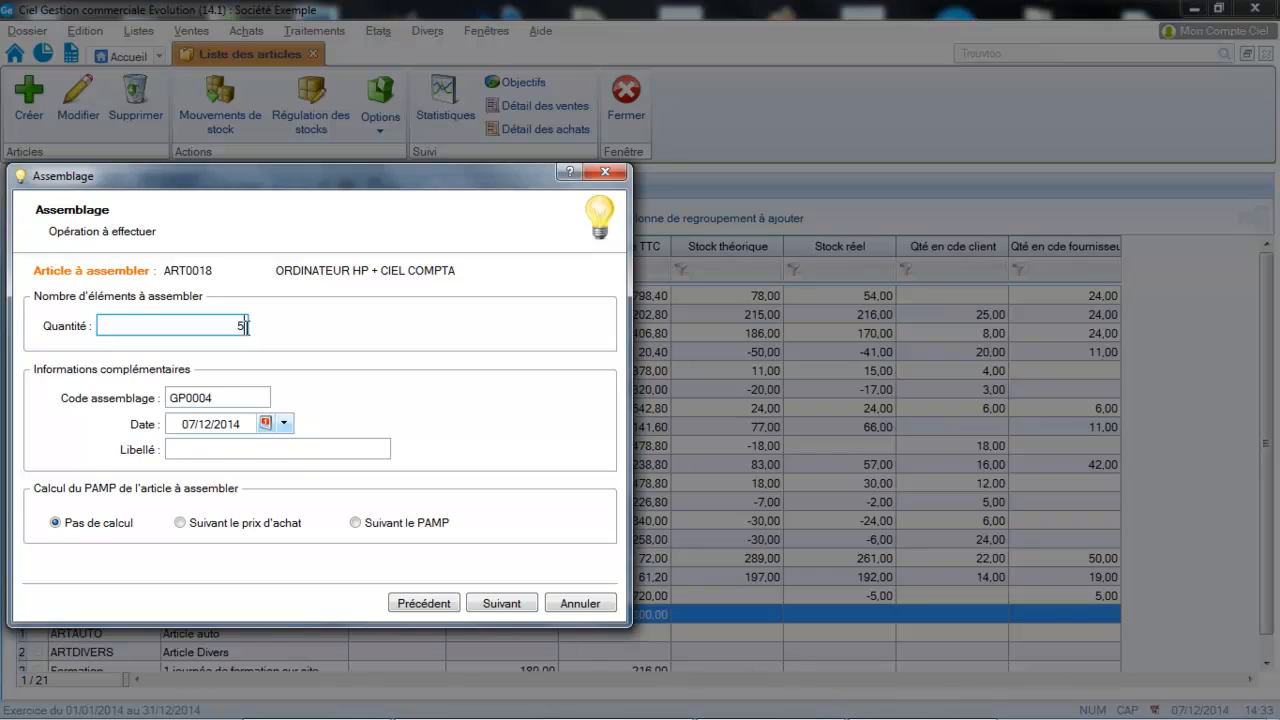
pyautogui.press('Tab')
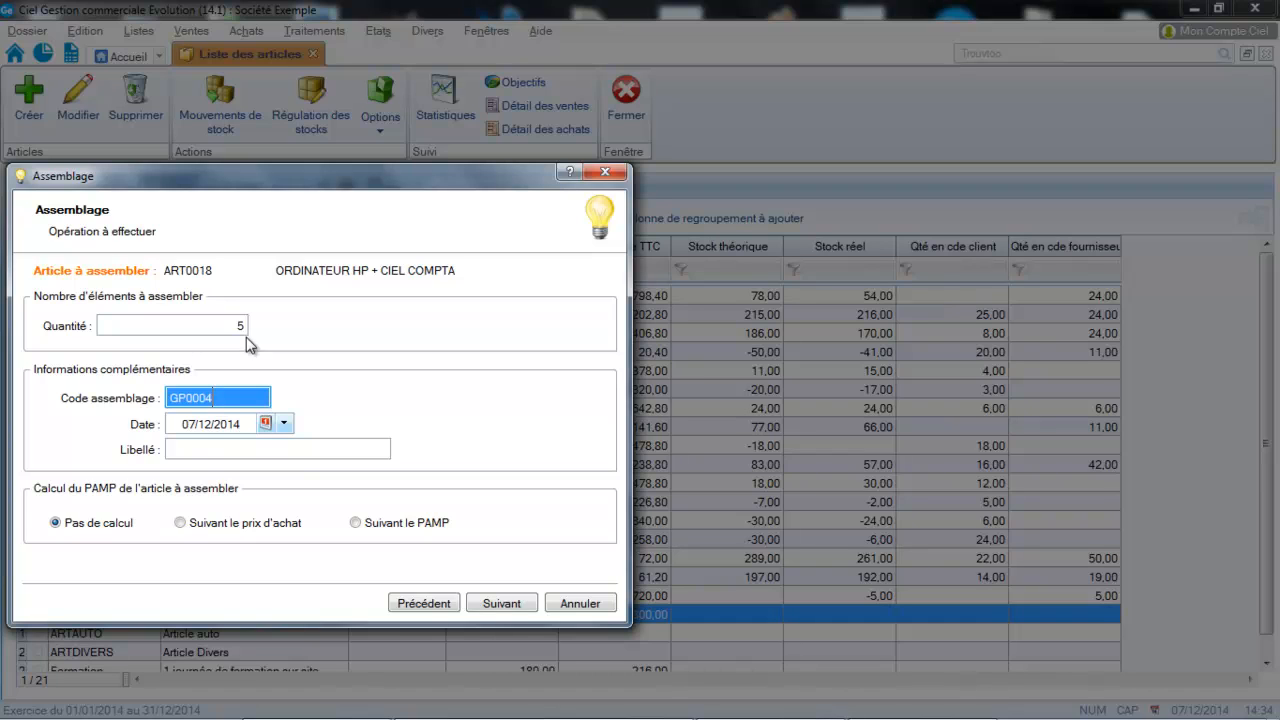
pyautogui.click(241, 450)
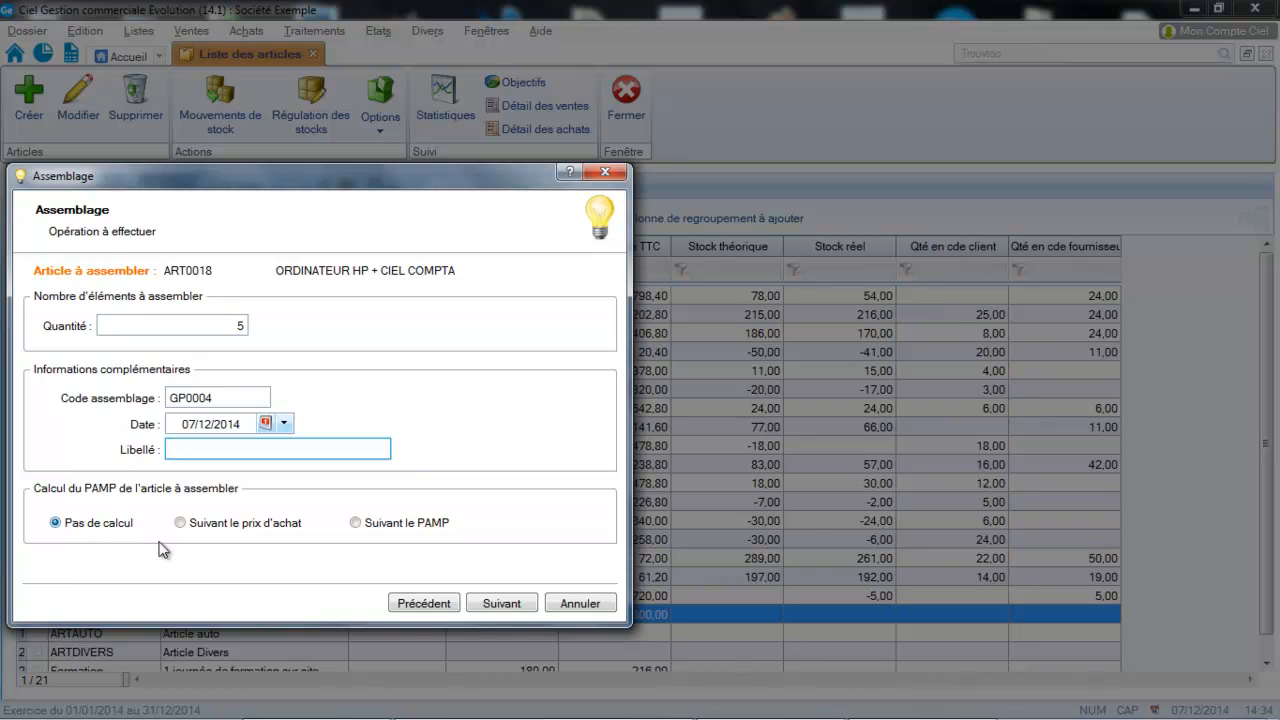
pyautogui.click(507, 606)
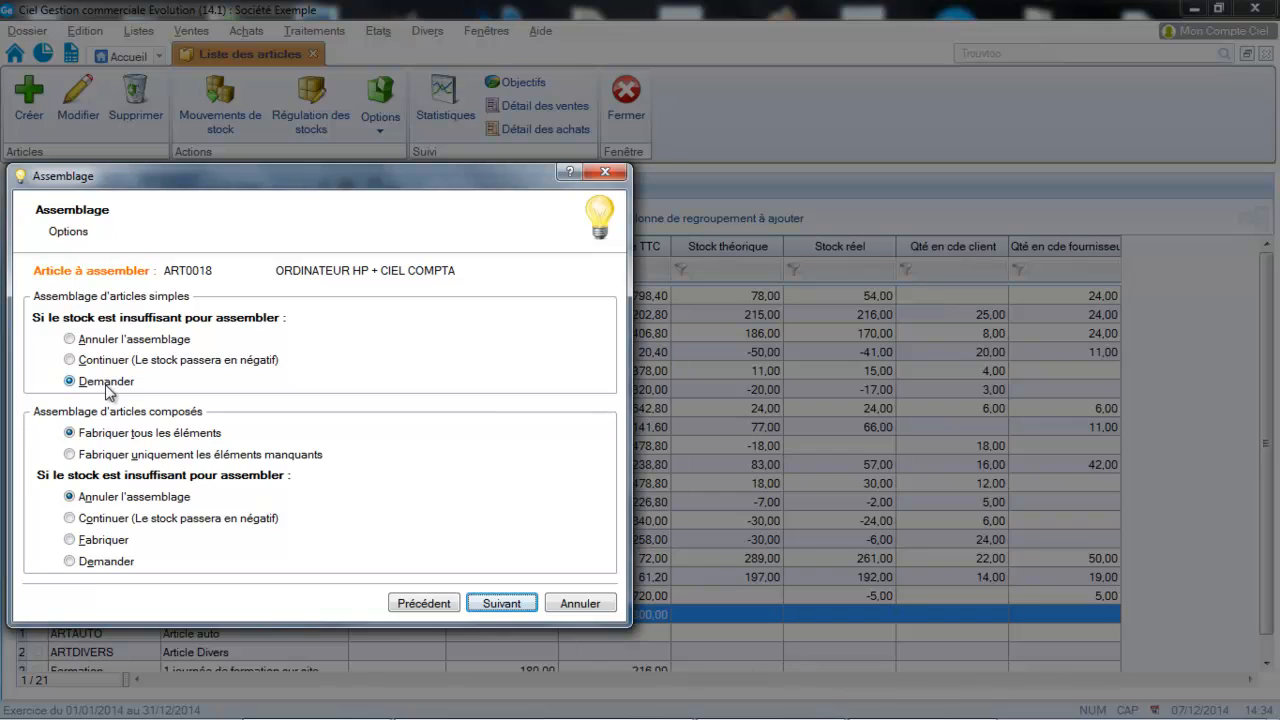
# Set the insufficient-stock behaviour to Demander for both simple and compound articles in the assembly.
pyautogui.click(76, 342)
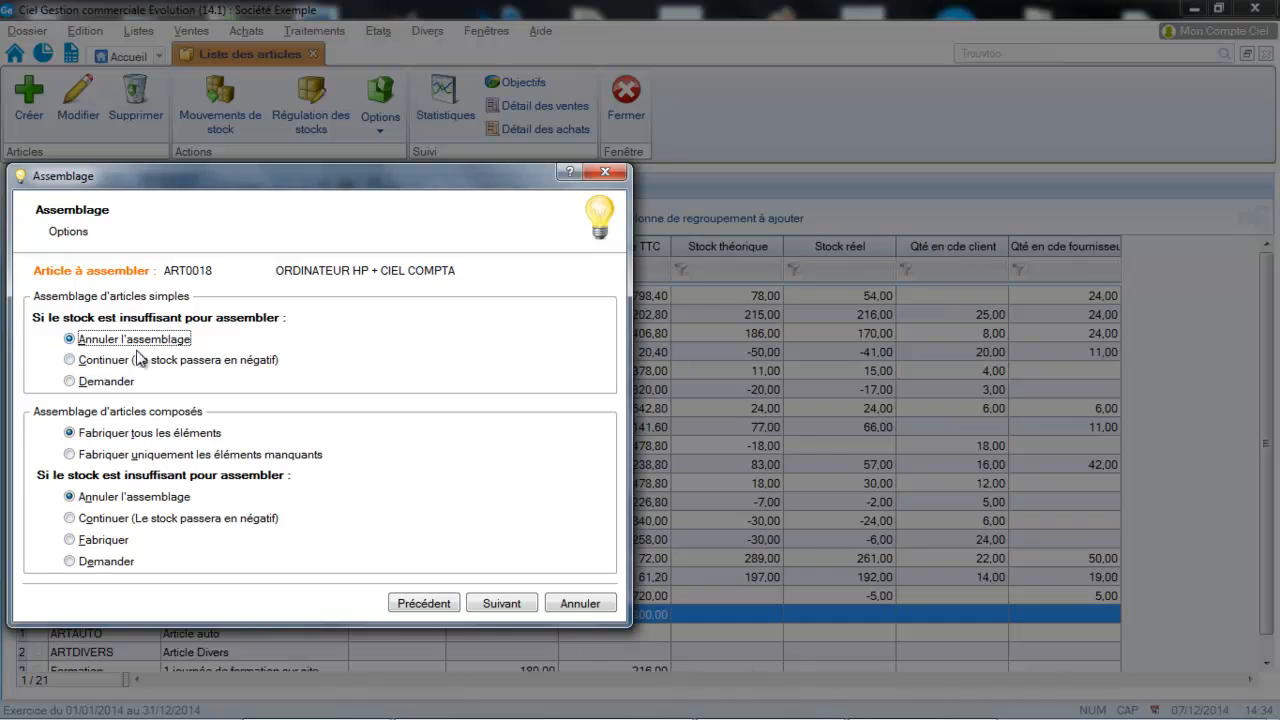
pyautogui.click(94, 384)
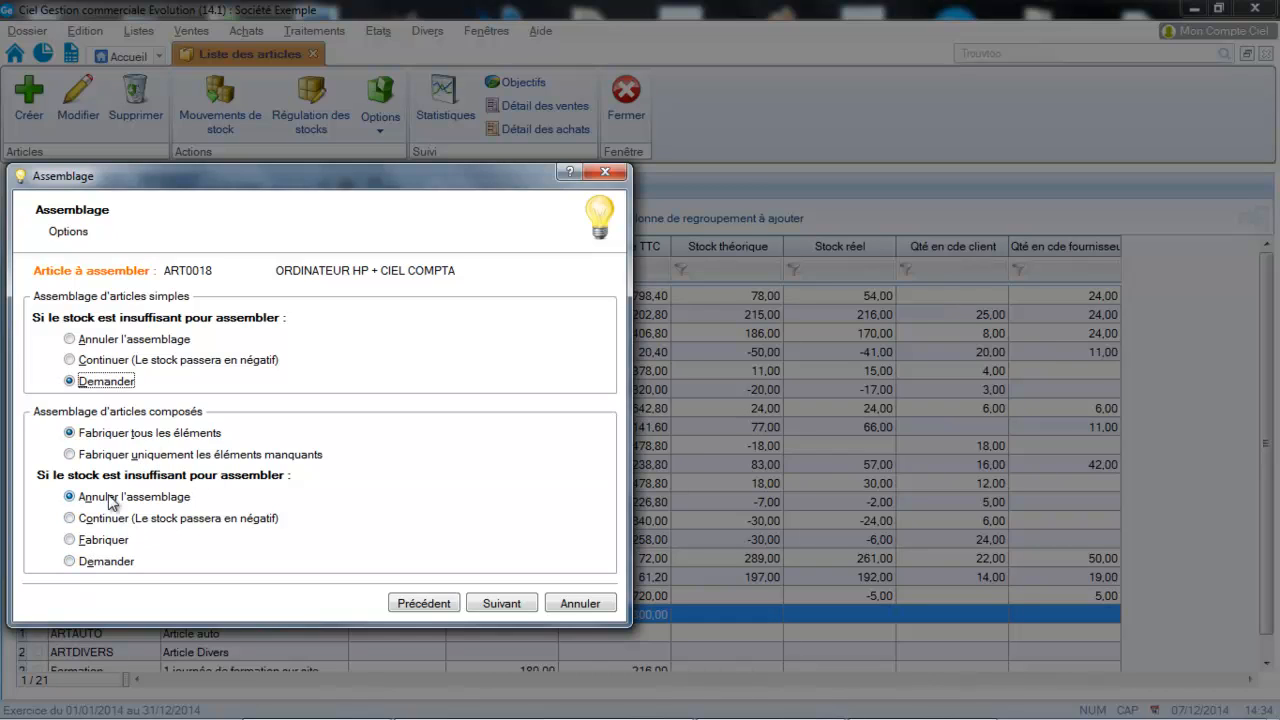
pyautogui.click(69, 562)
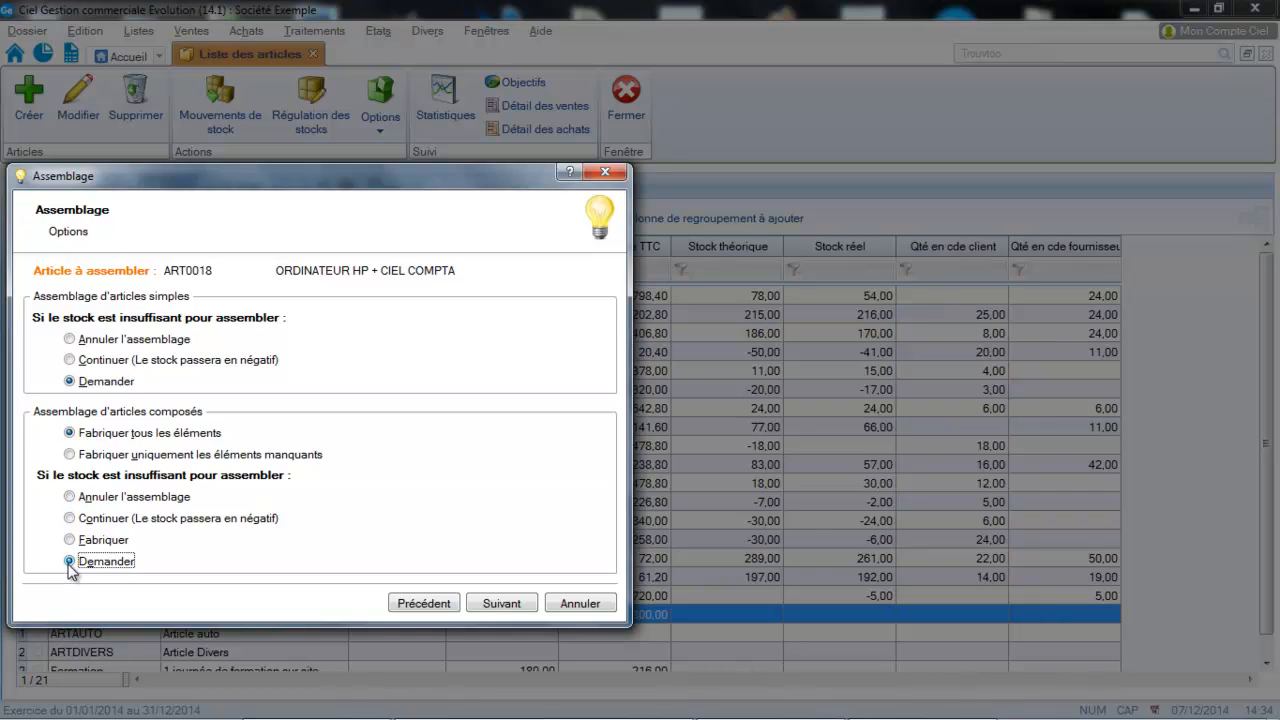
pyautogui.click(490, 606)
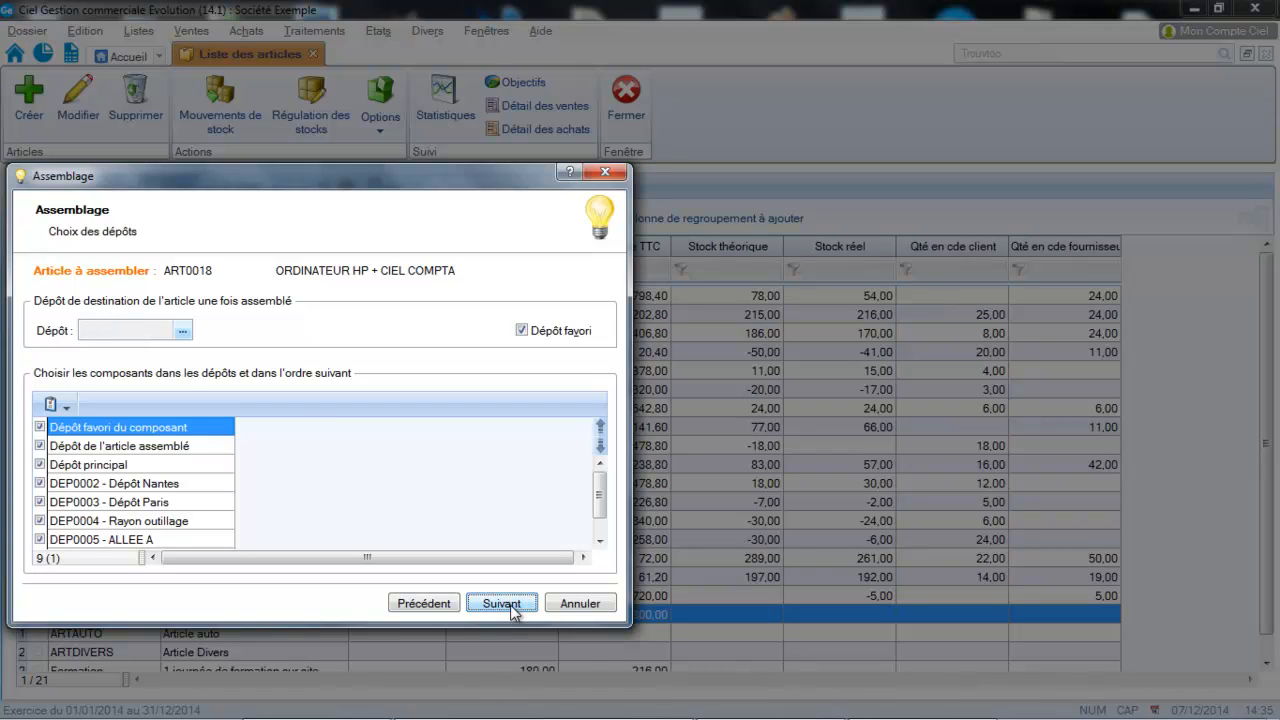
# Check the component needs without using the favourite depot (Dépôt favori), and cancel the assembly.
pyautogui.click(523, 331)
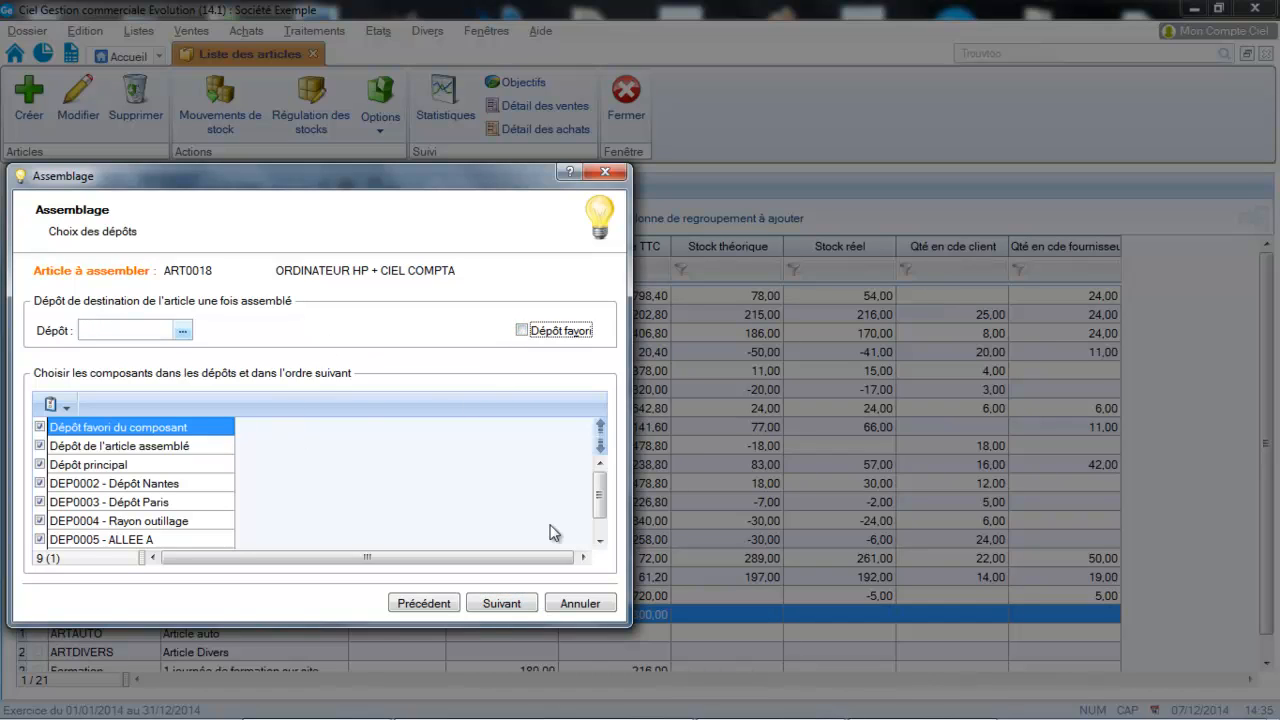
pyautogui.click(492, 612)
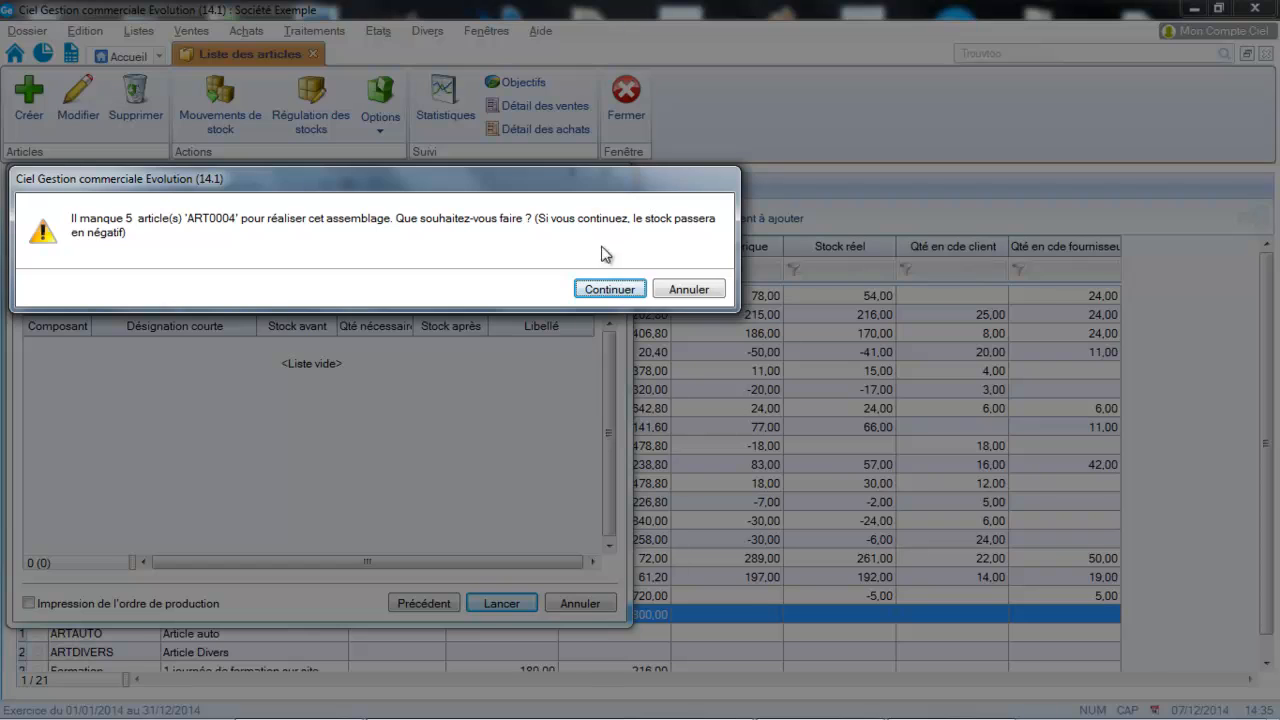
pyautogui.click(689, 289)
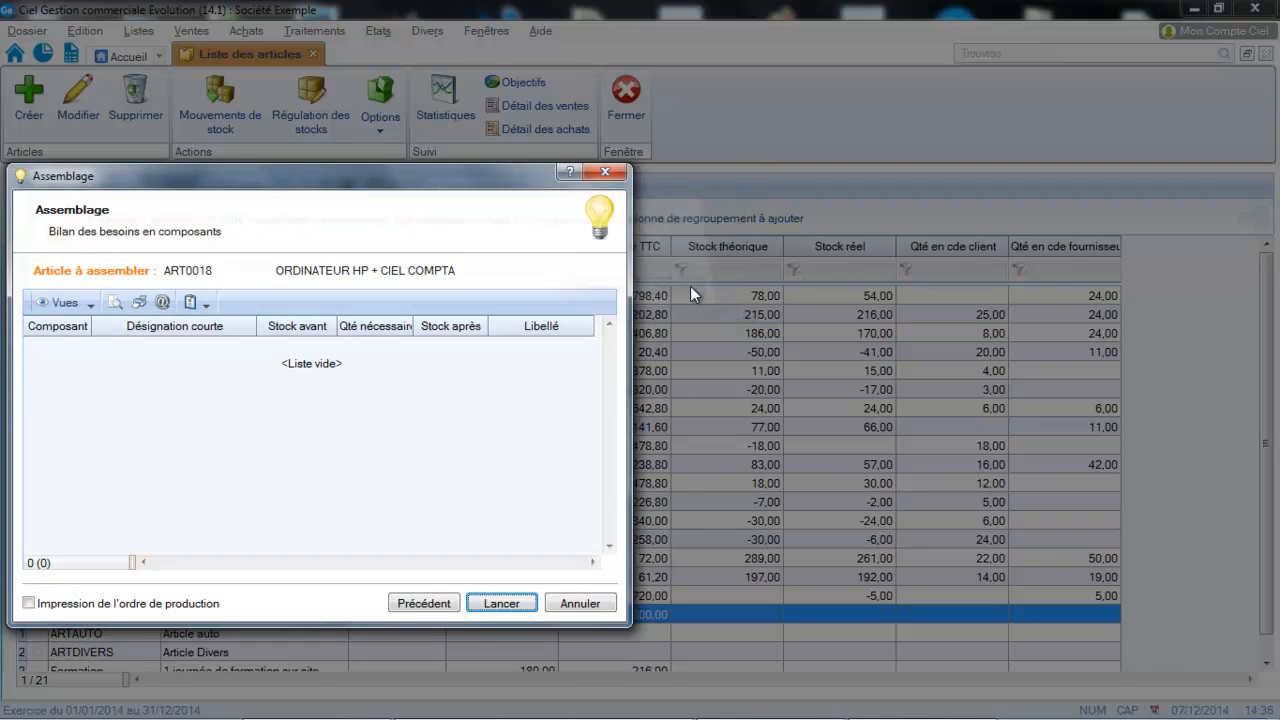
pyautogui.click(580, 604)
# Prepare a supplier order for assembling ART0018 (ORDINATEUR HP + CIEL COMPTA) with a quantity of 5, keeping the favourite depot.
pyautogui.click(315, 32)
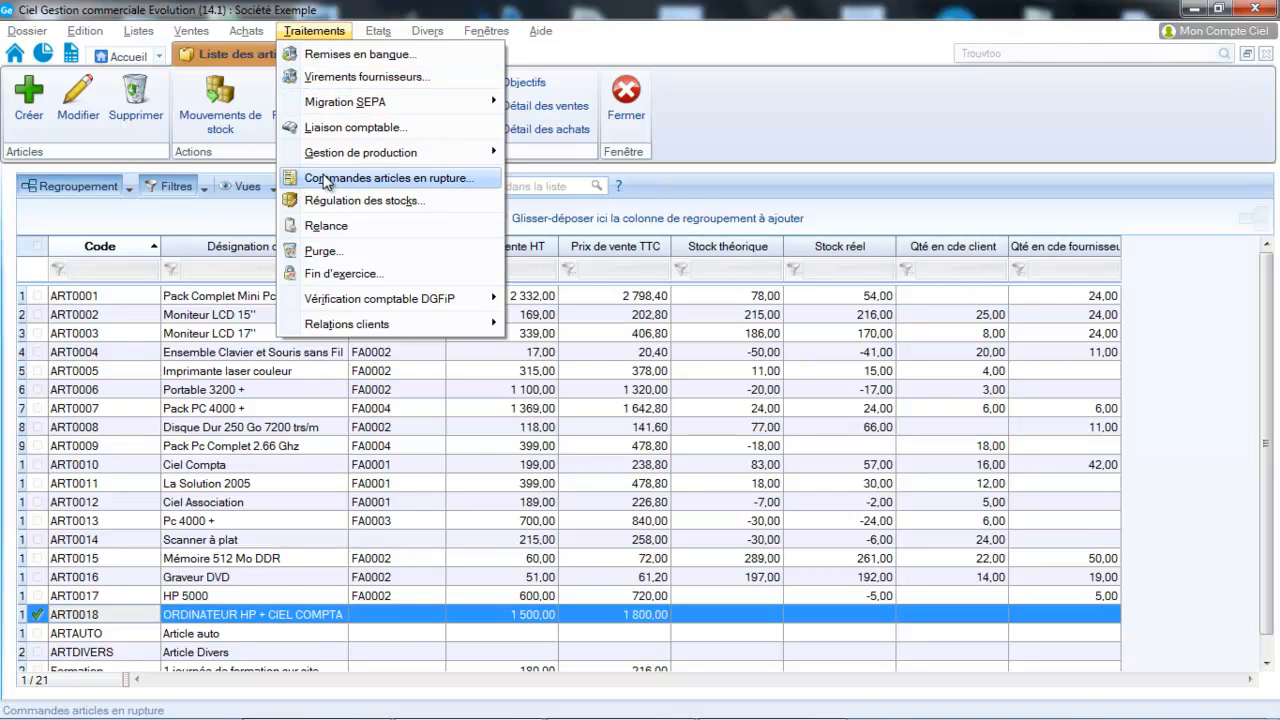
pyautogui.moveTo(330, 155)
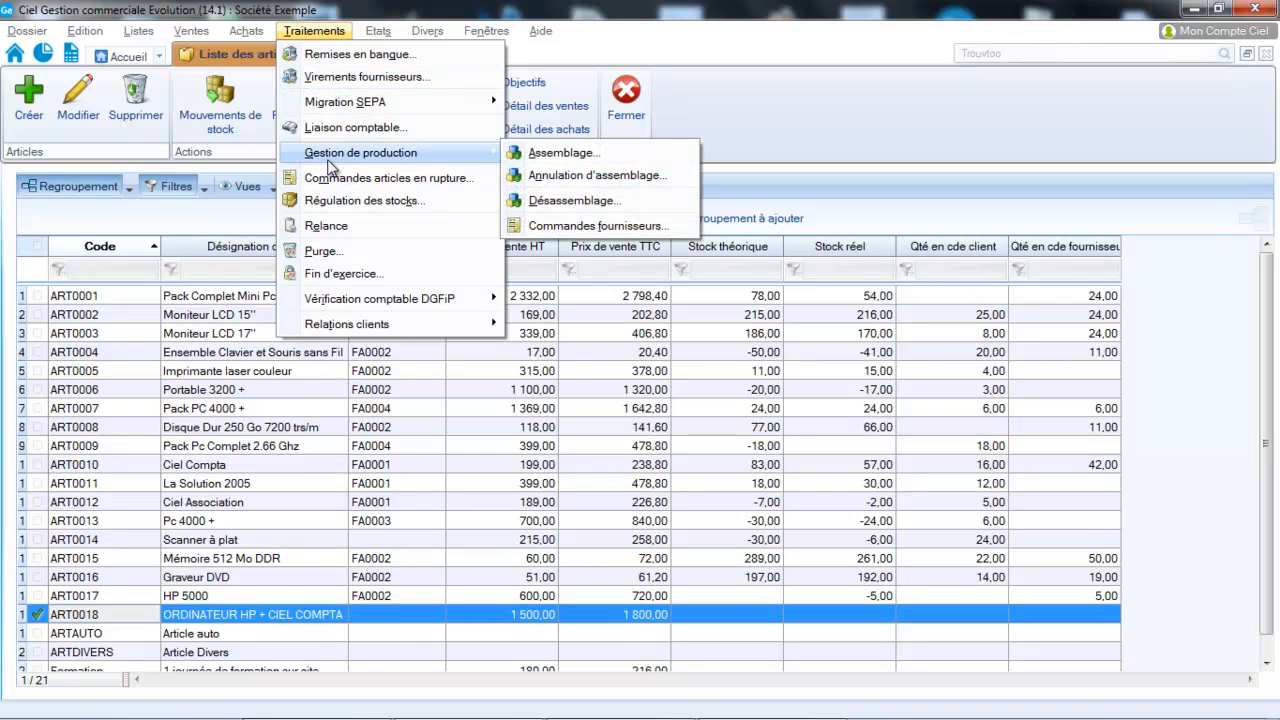
pyautogui.click(598, 226)
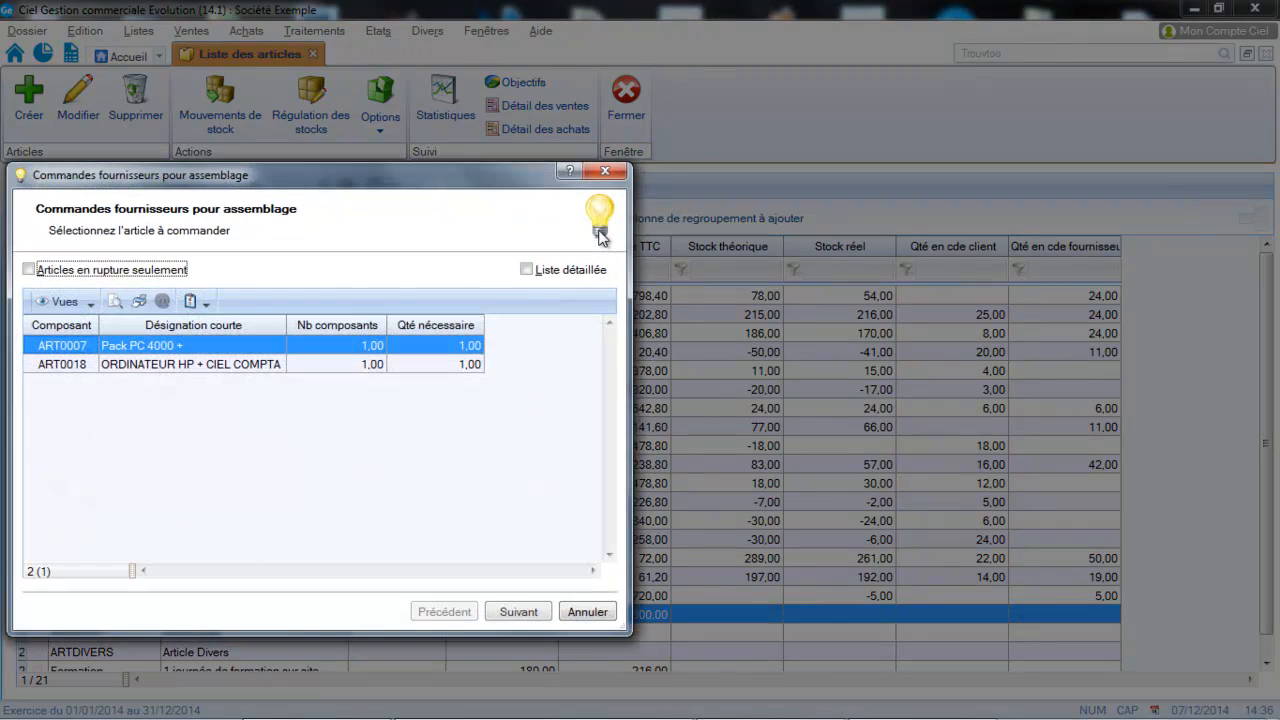
pyautogui.click(205, 365)
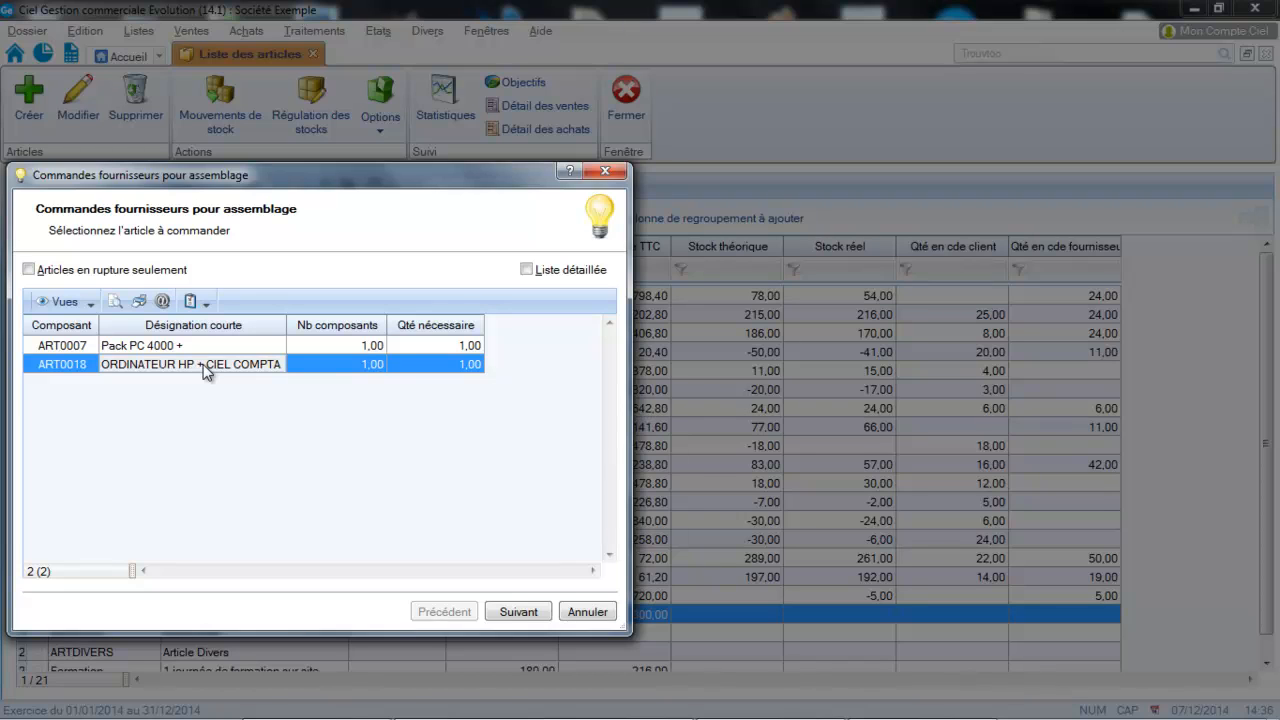
pyautogui.click(530, 611)
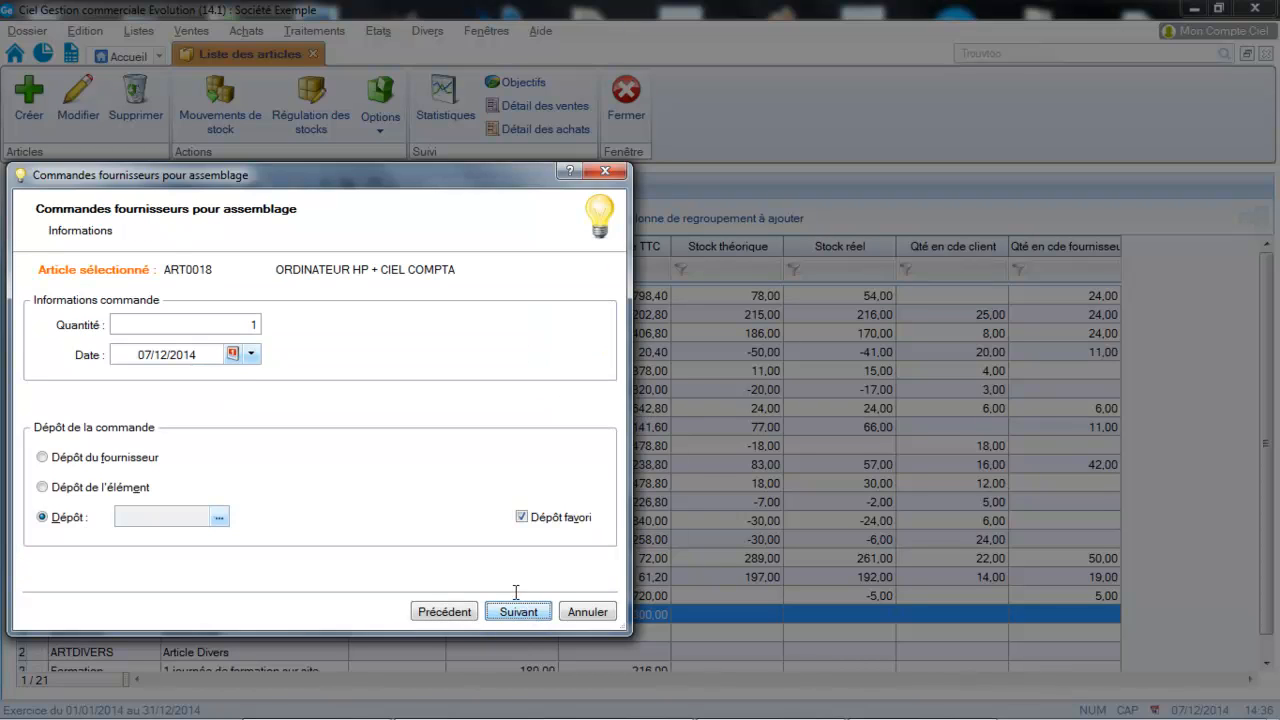
pyautogui.click(250, 324)
pyautogui.write('5')
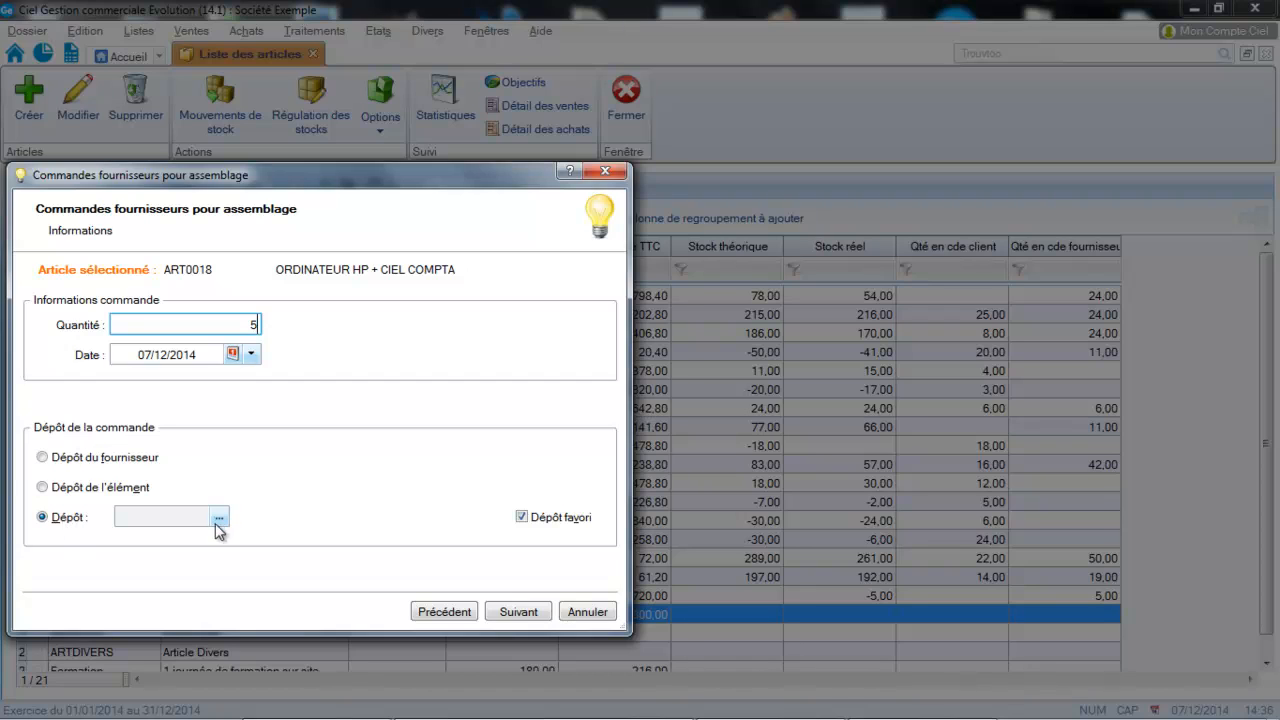
pyautogui.click(525, 516)
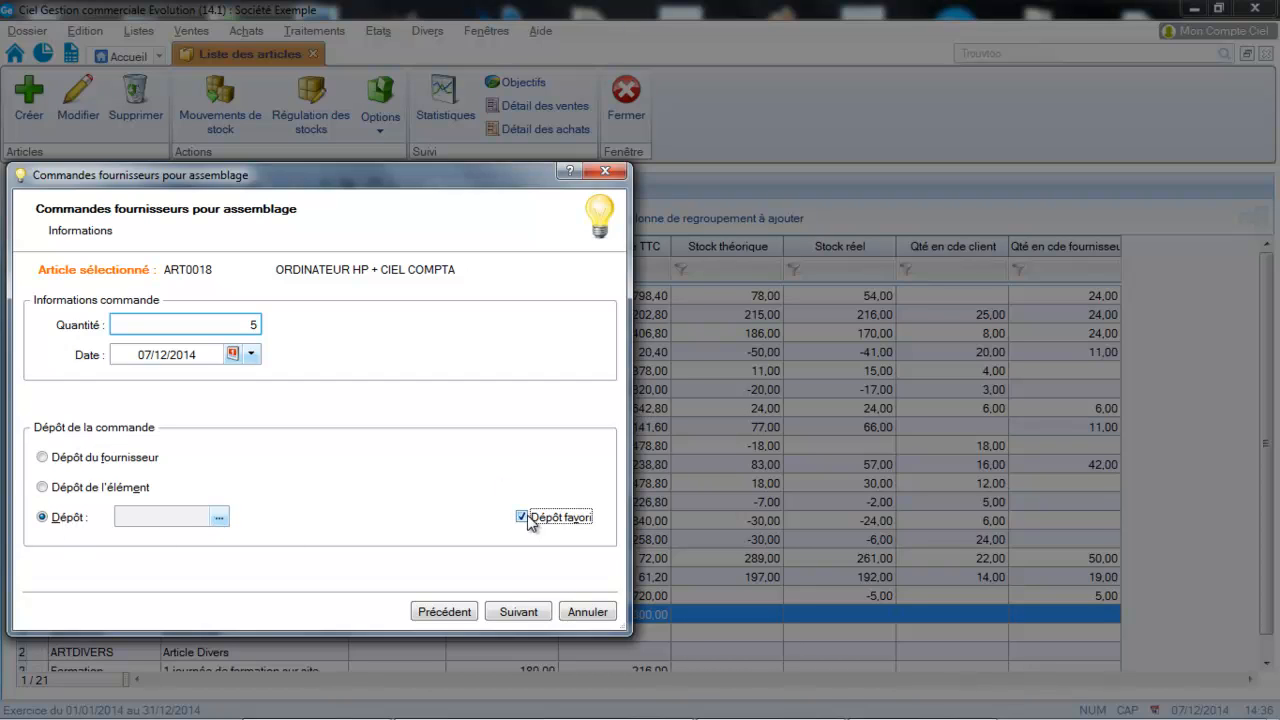
pyautogui.click(517, 612)
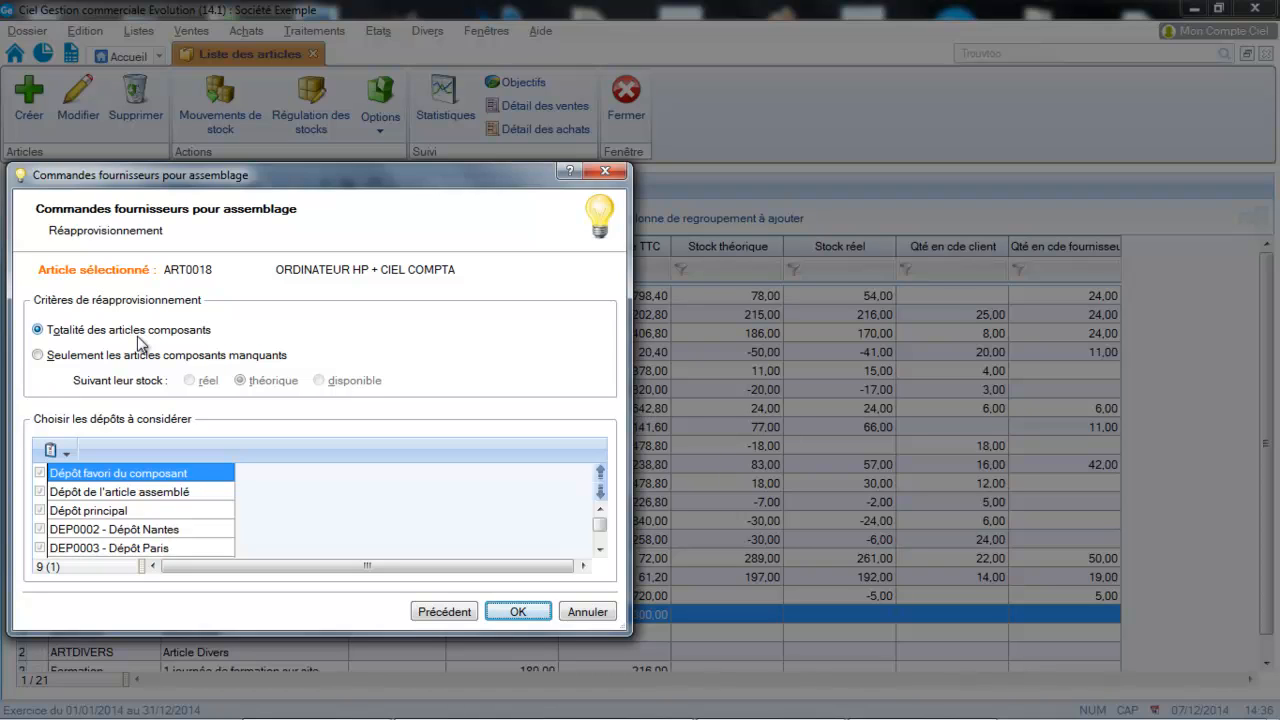
# Restrict replenishment to the missing components according to their real stock (réel), and generate the supplier order.
pyautogui.click(39, 356)
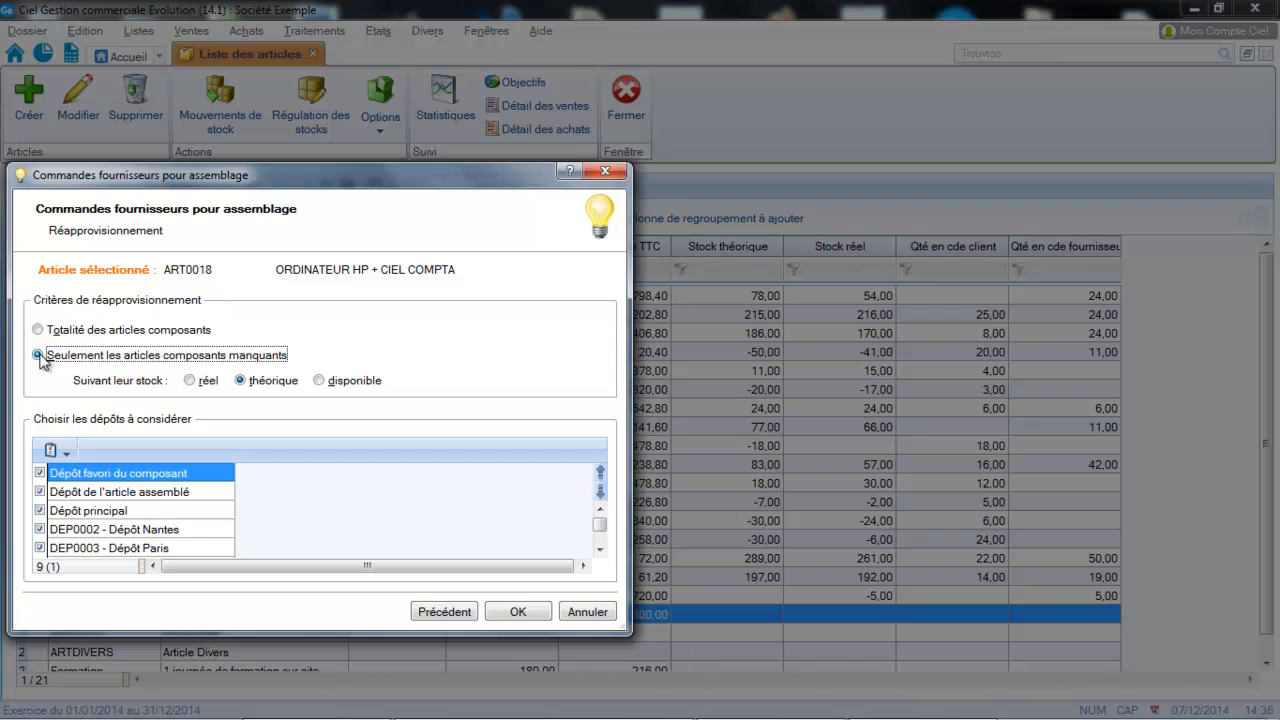
pyautogui.click(192, 383)
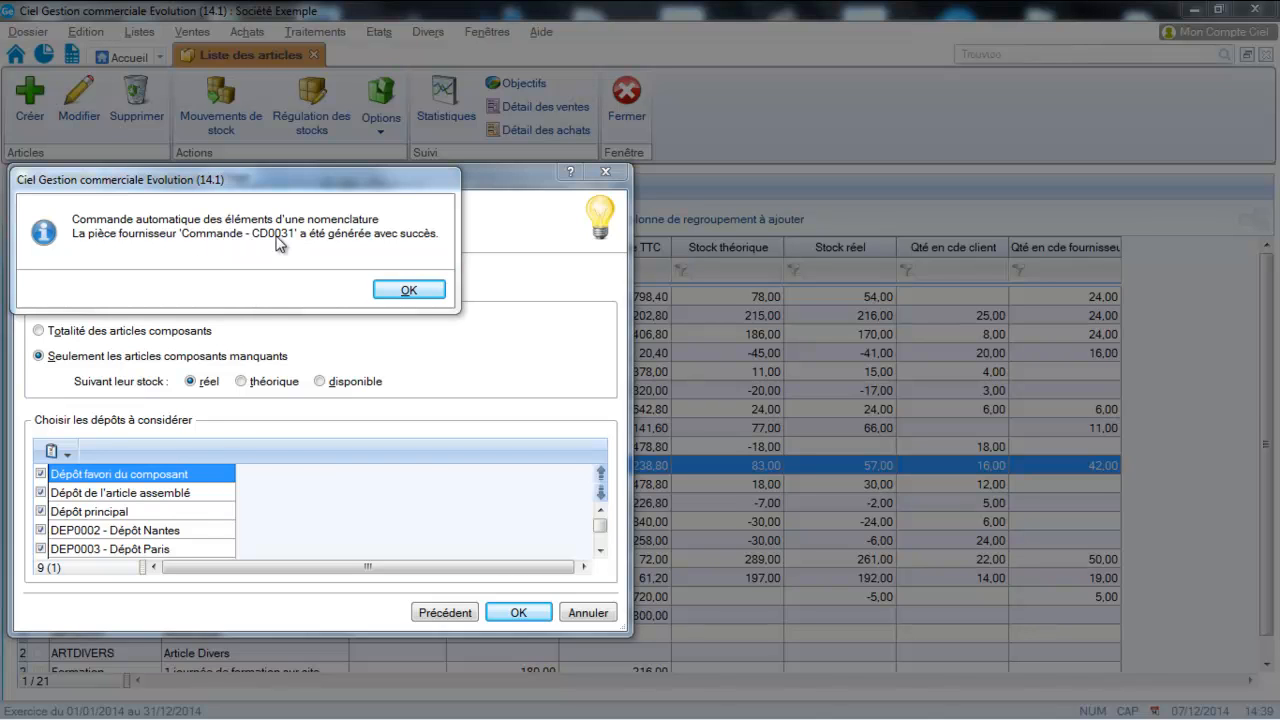
pyautogui.click(408, 289)
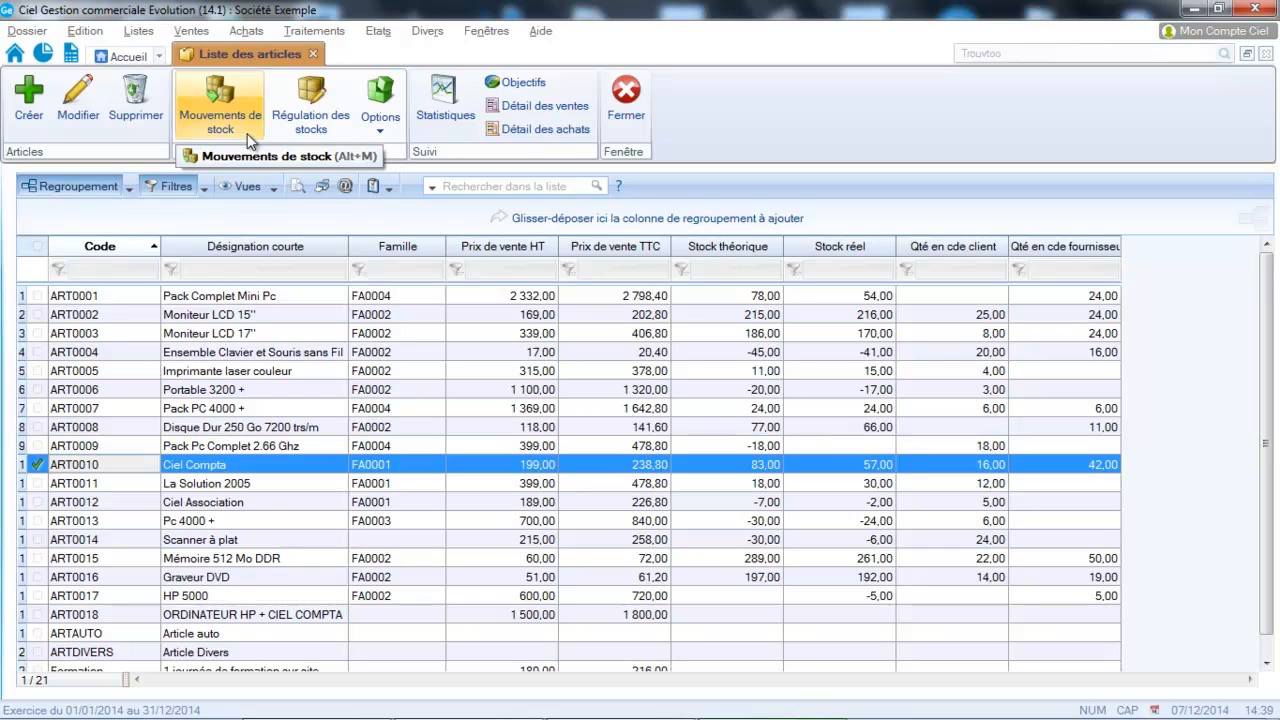
# Review the generated supplier order dated 07/12/2014 from the list of supplier orders, and close it.
pyautogui.click(246, 31)
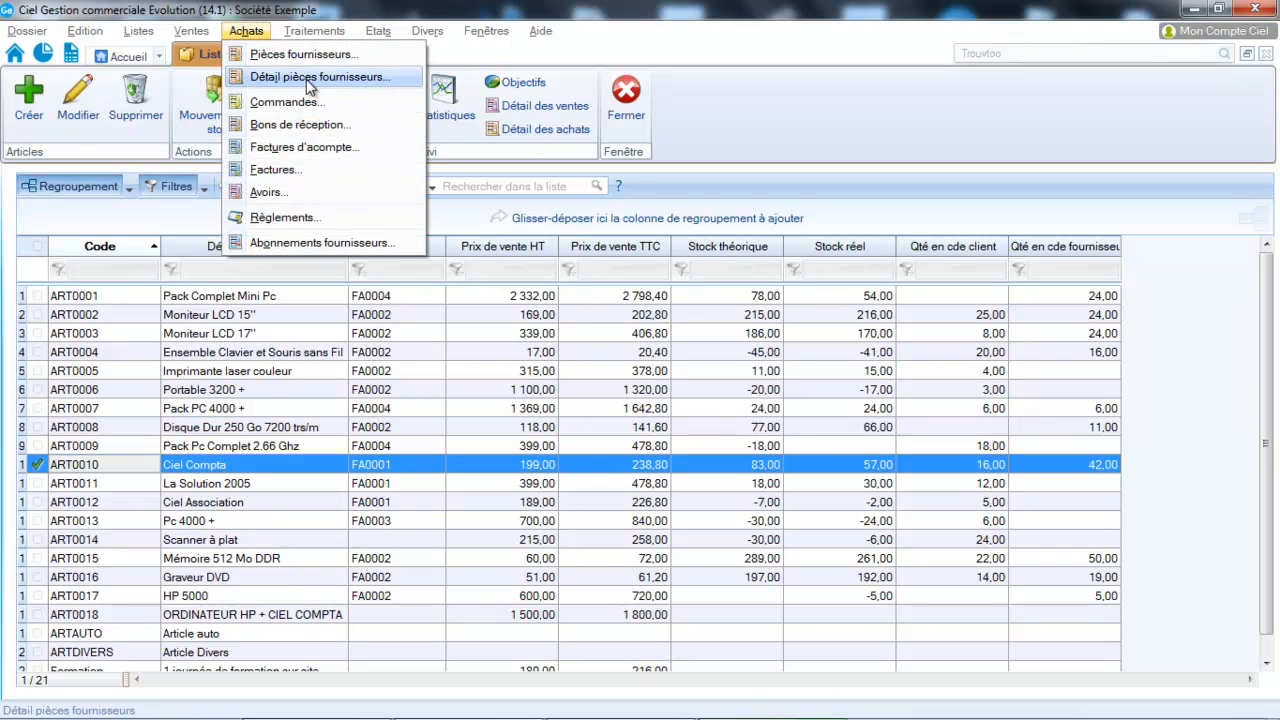
pyautogui.click(301, 99)
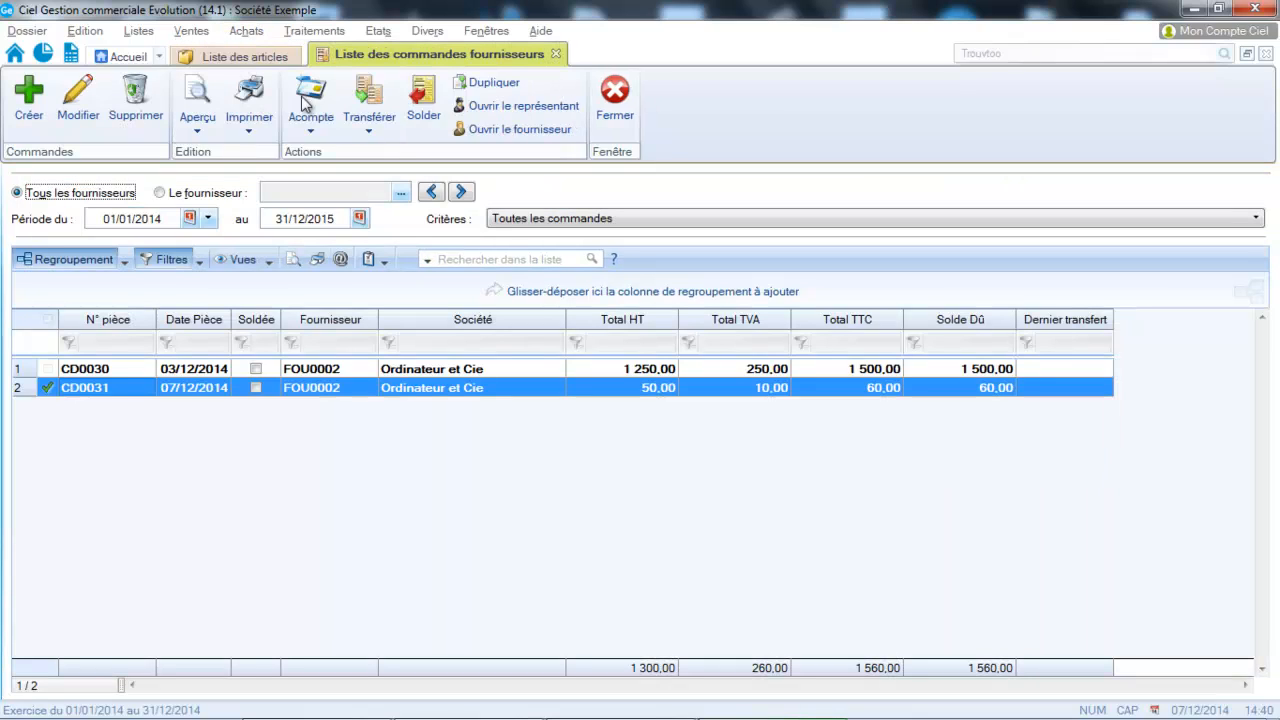
pyautogui.doubleClick(328, 390)
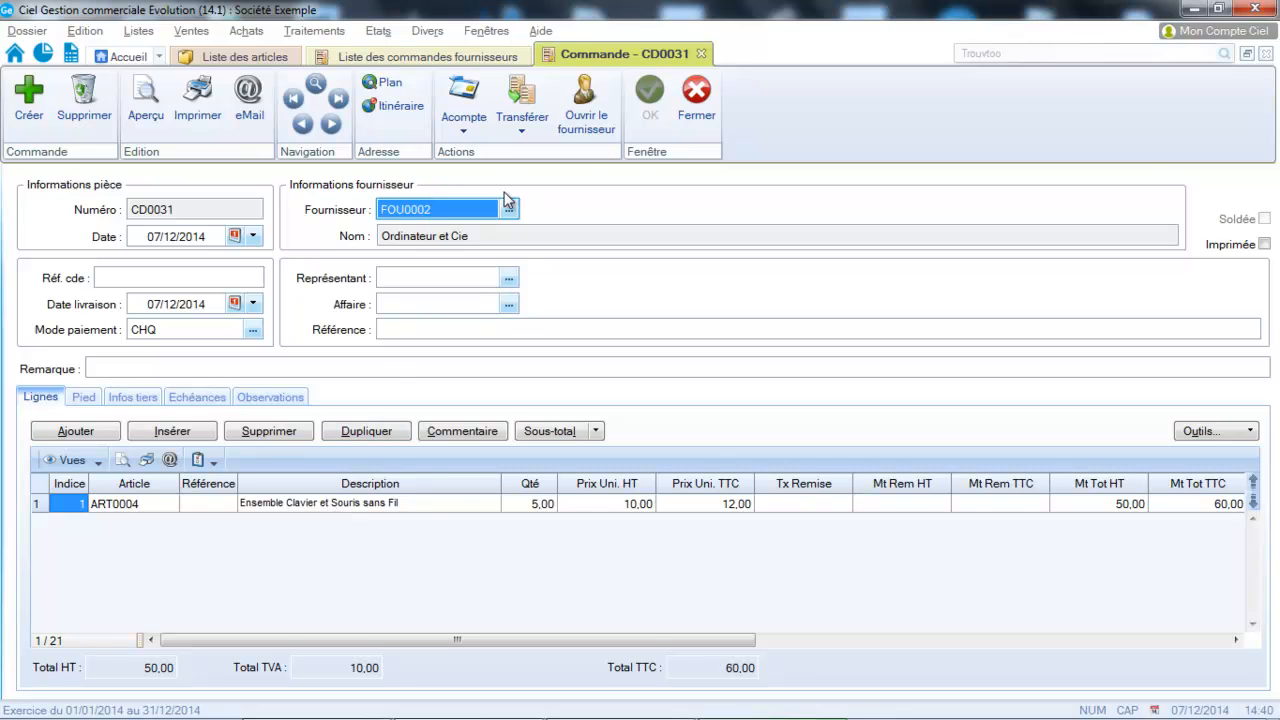
pyautogui.click(702, 95)
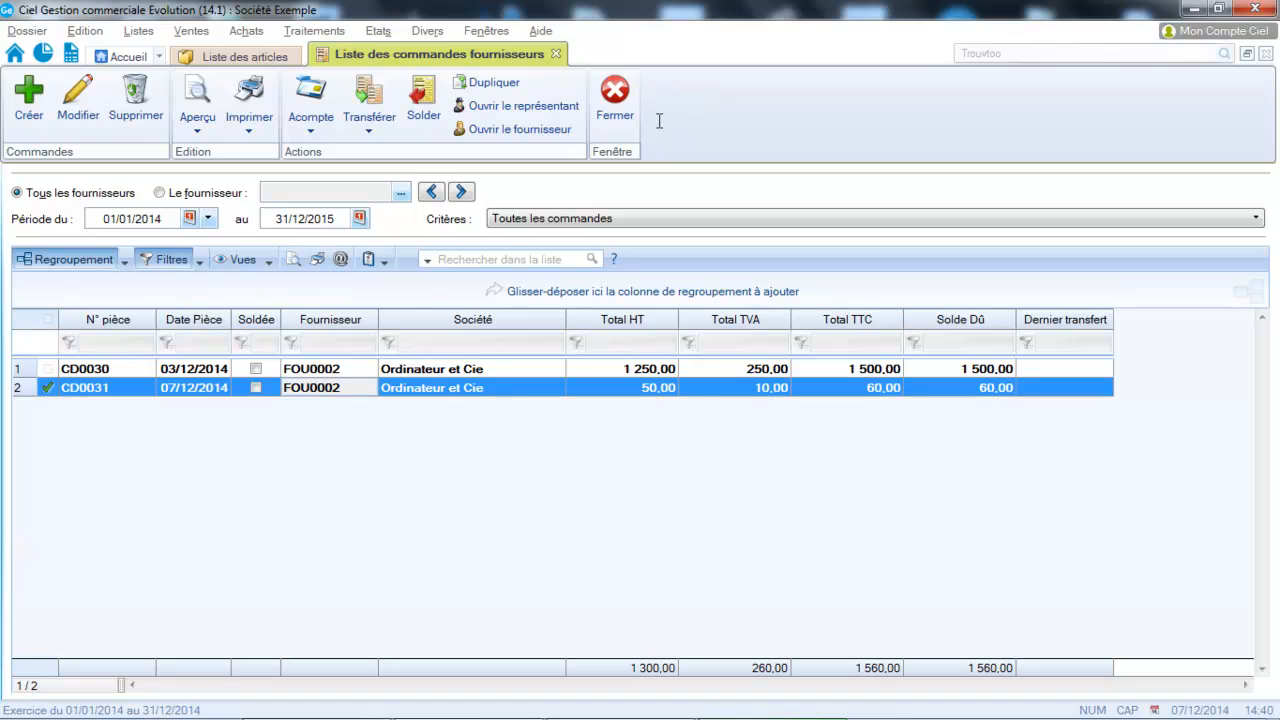
# Transfer the supplier order dated 07/12/2014 into a goods receipt (bon de réception), without printing or validation options.
pyautogui.rightClick(341, 391)
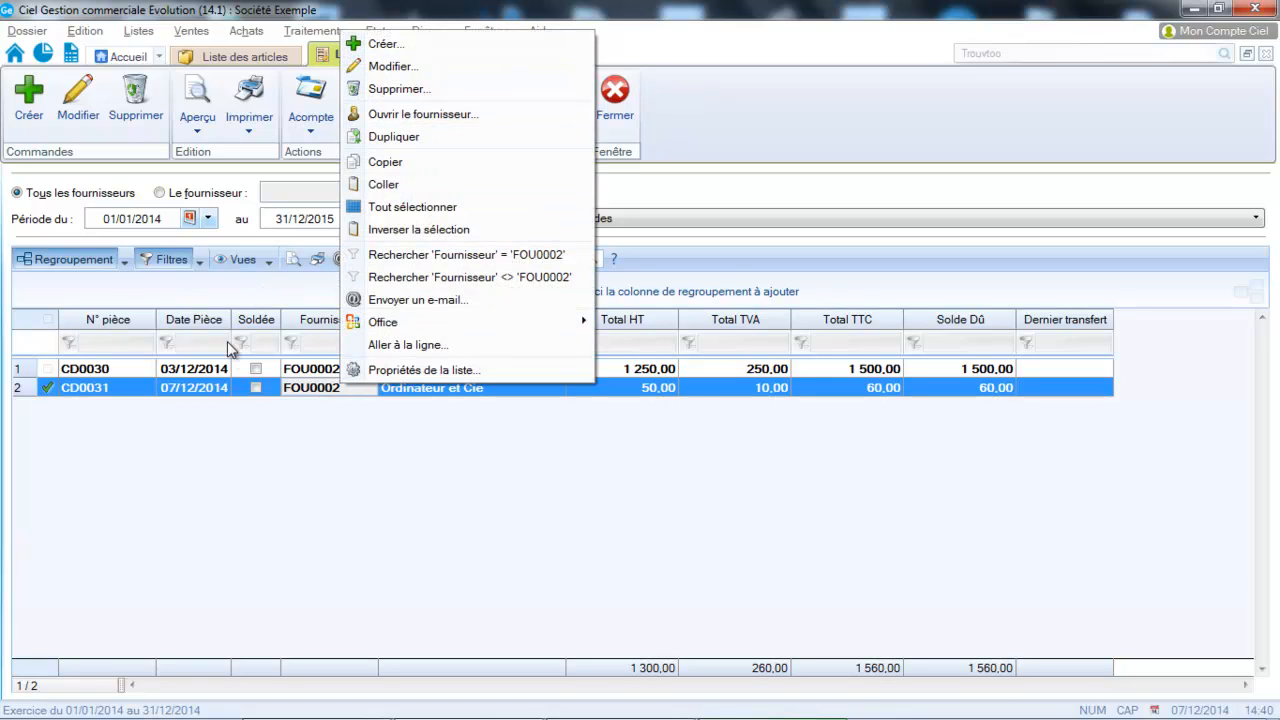
pyautogui.click(230, 387)
pyautogui.click(378, 136)
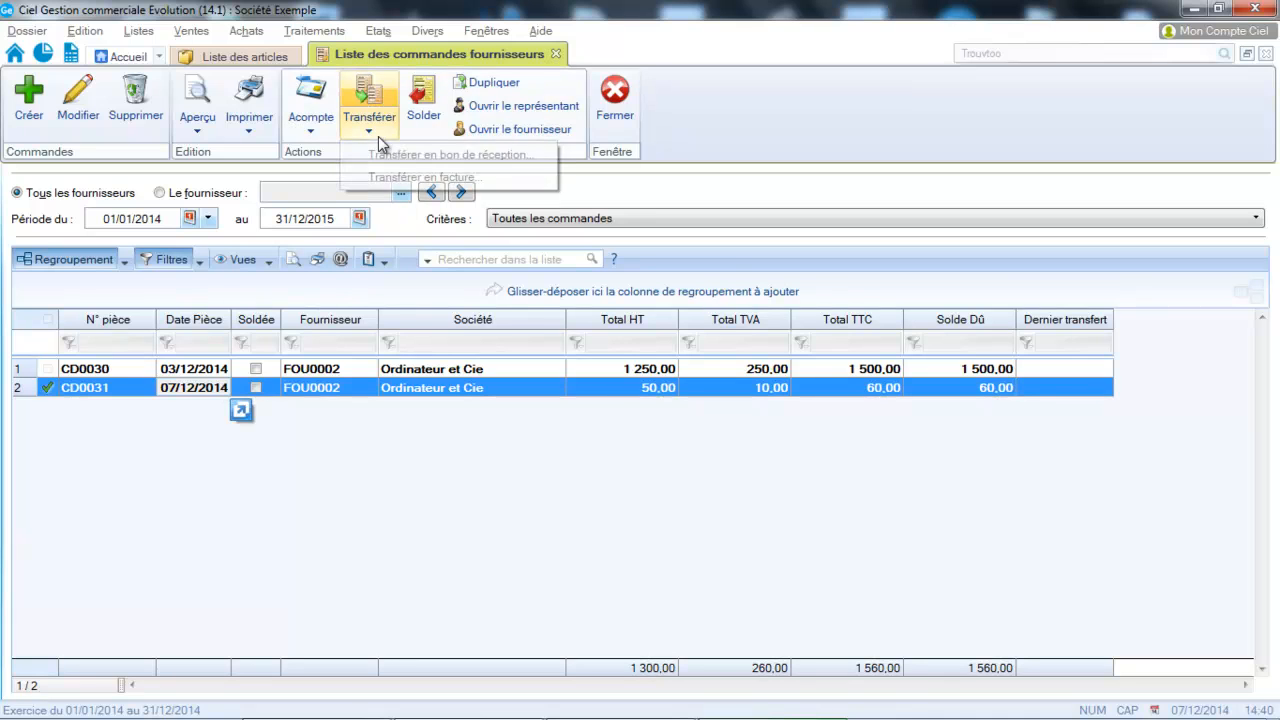
pyautogui.click(377, 150)
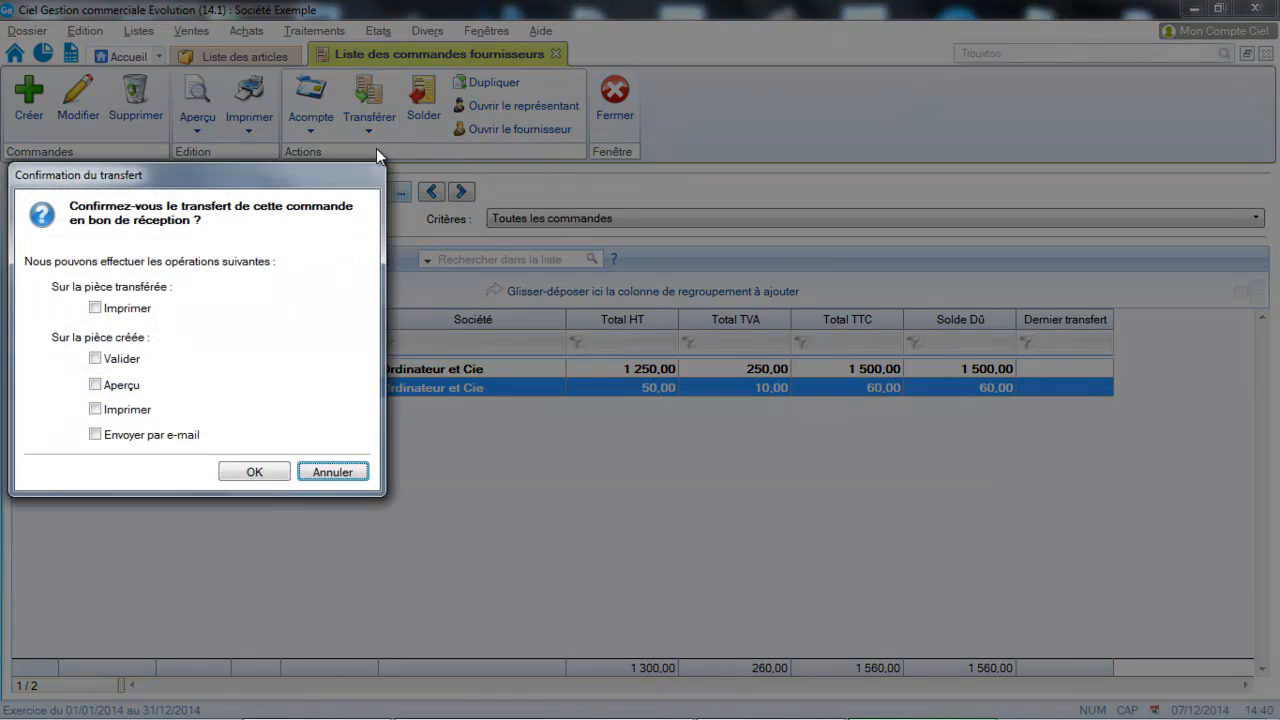
pyautogui.click(254, 472)
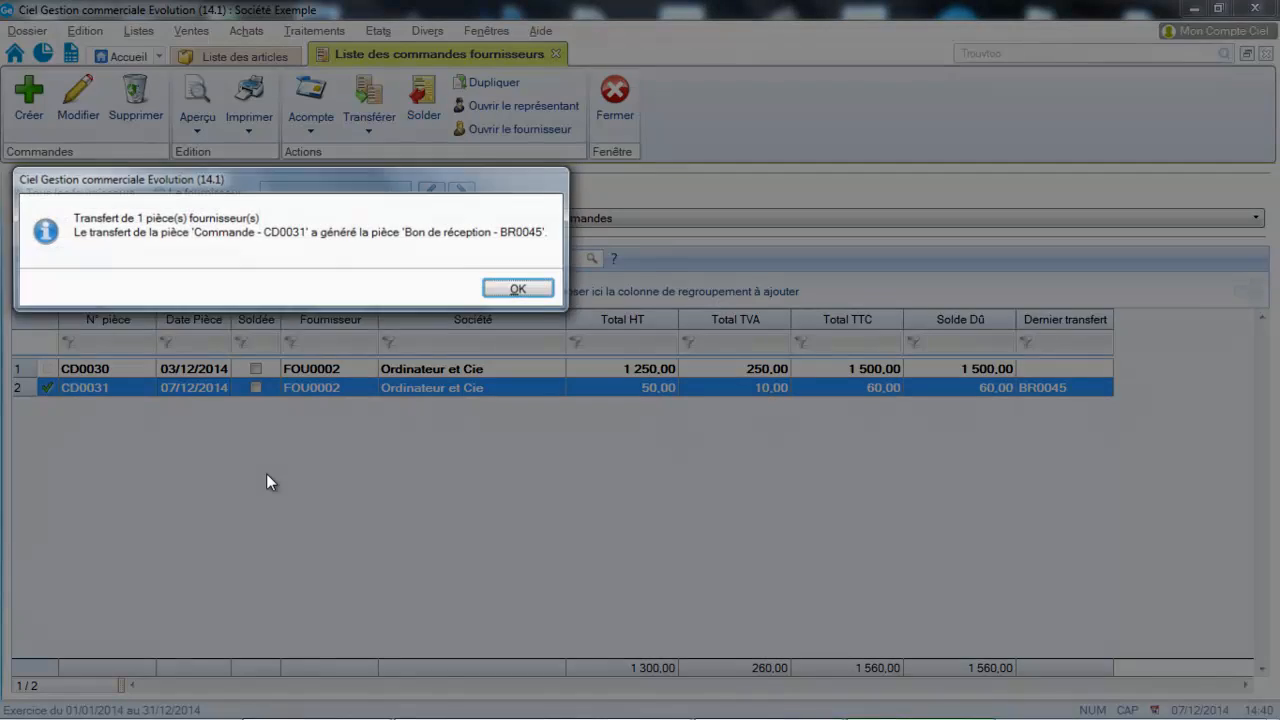
pyautogui.click(517, 290)
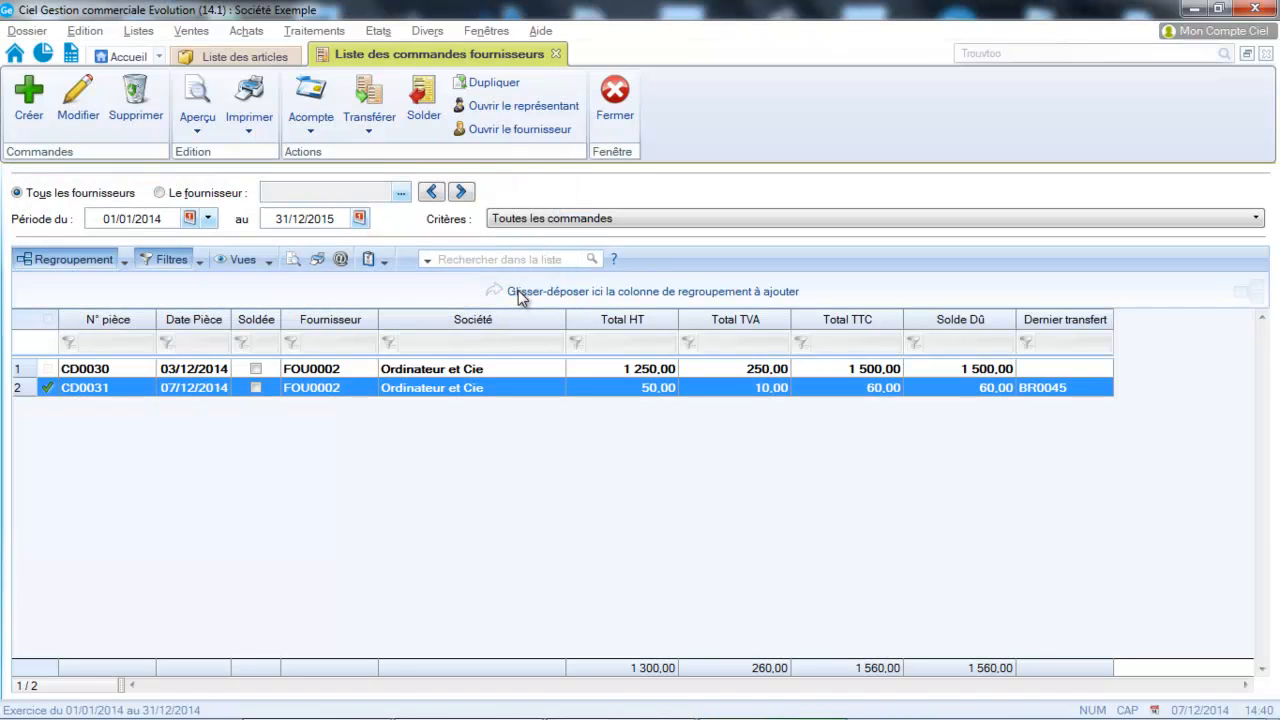
# Start an assembly of article ART0018 (ORDINATEUR HP + CIEL COMPTA) in production management with a quantity of 5.
pyautogui.click(296, 34)
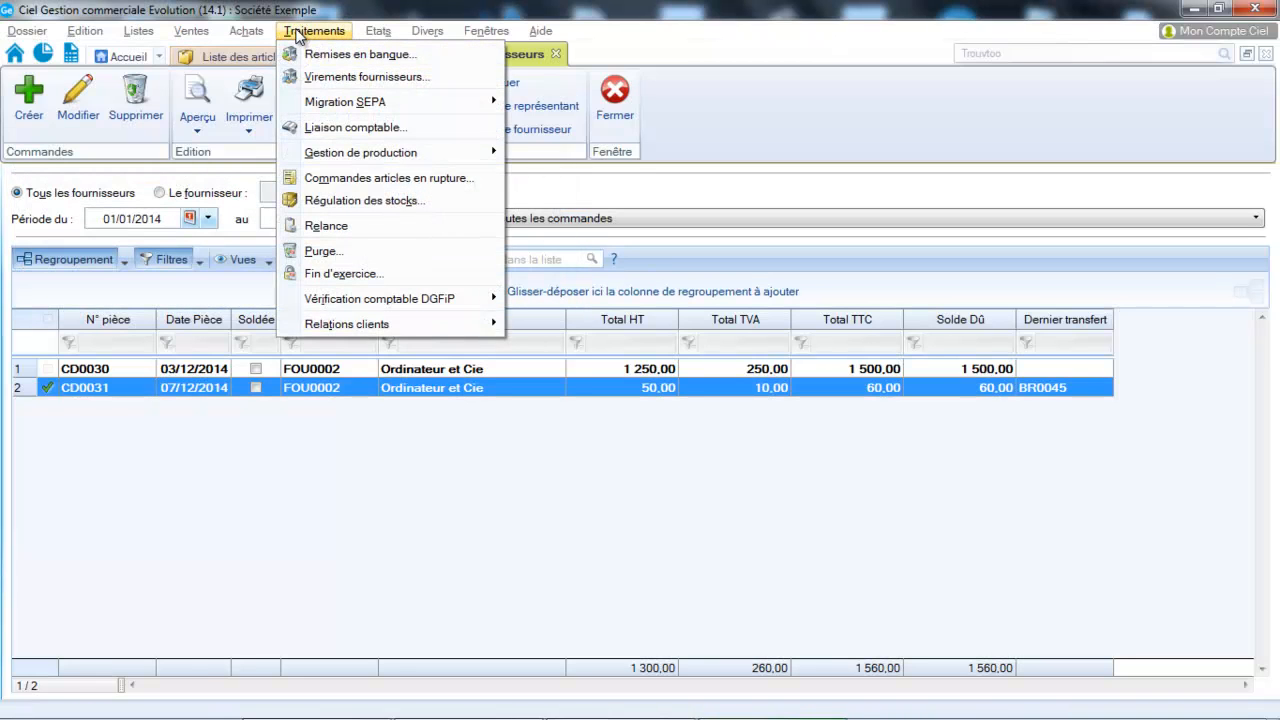
pyautogui.moveTo(333, 154)
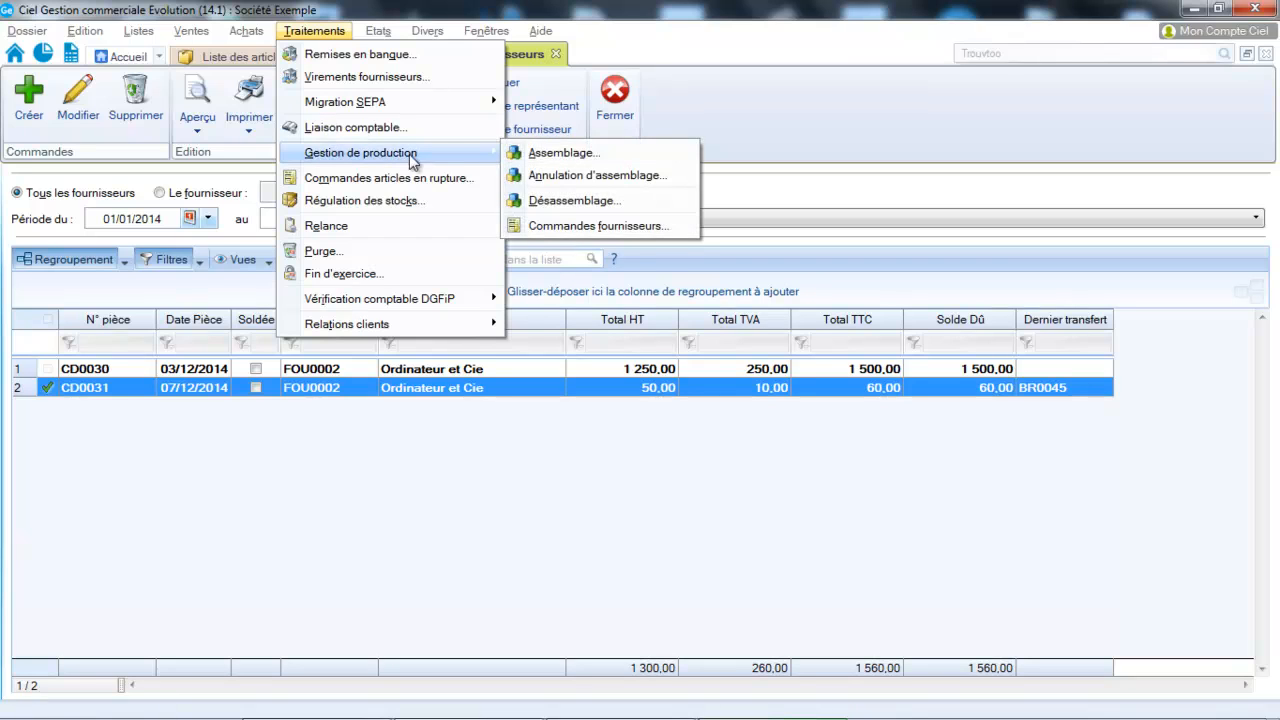
pyautogui.click(556, 154)
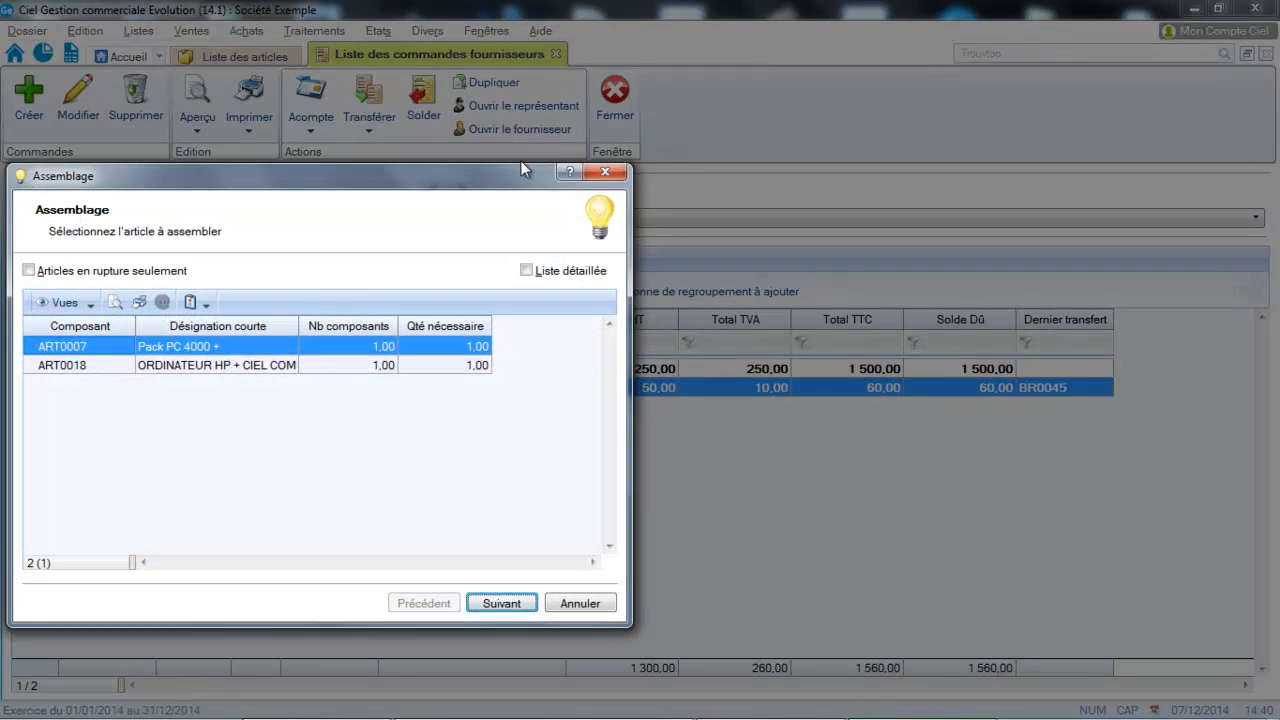
pyautogui.click(224, 365)
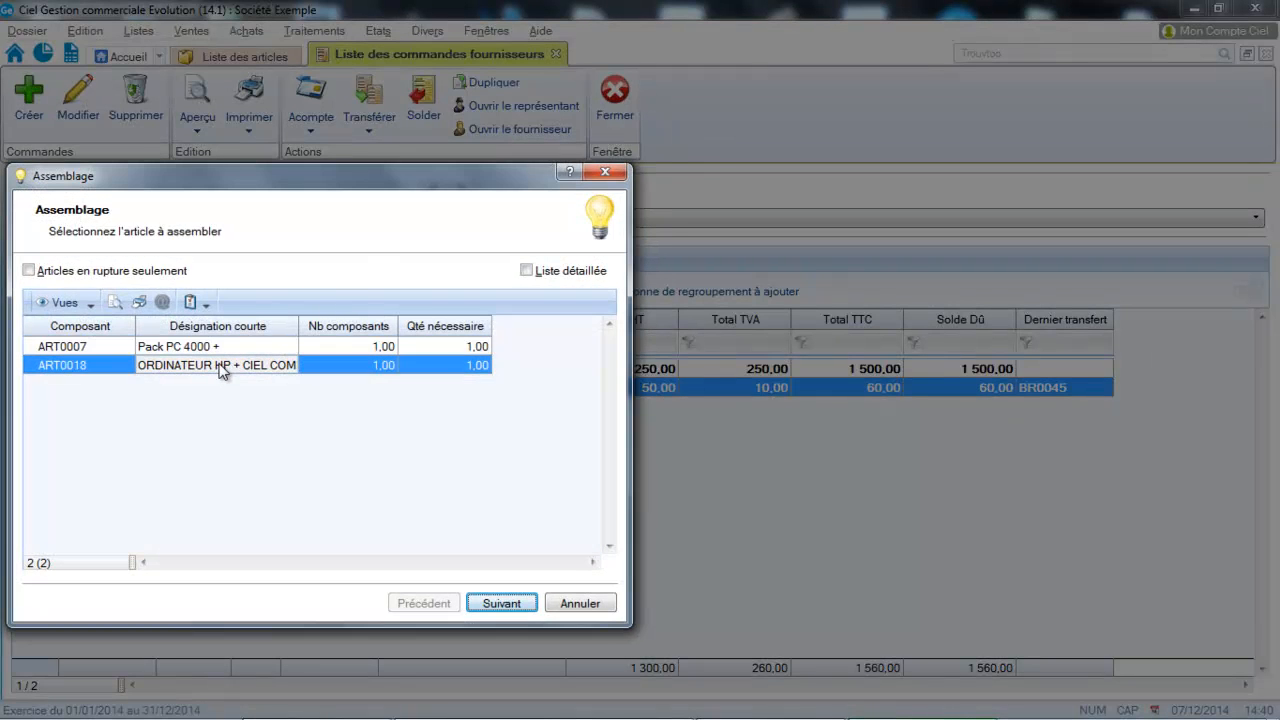
pyautogui.click(497, 606)
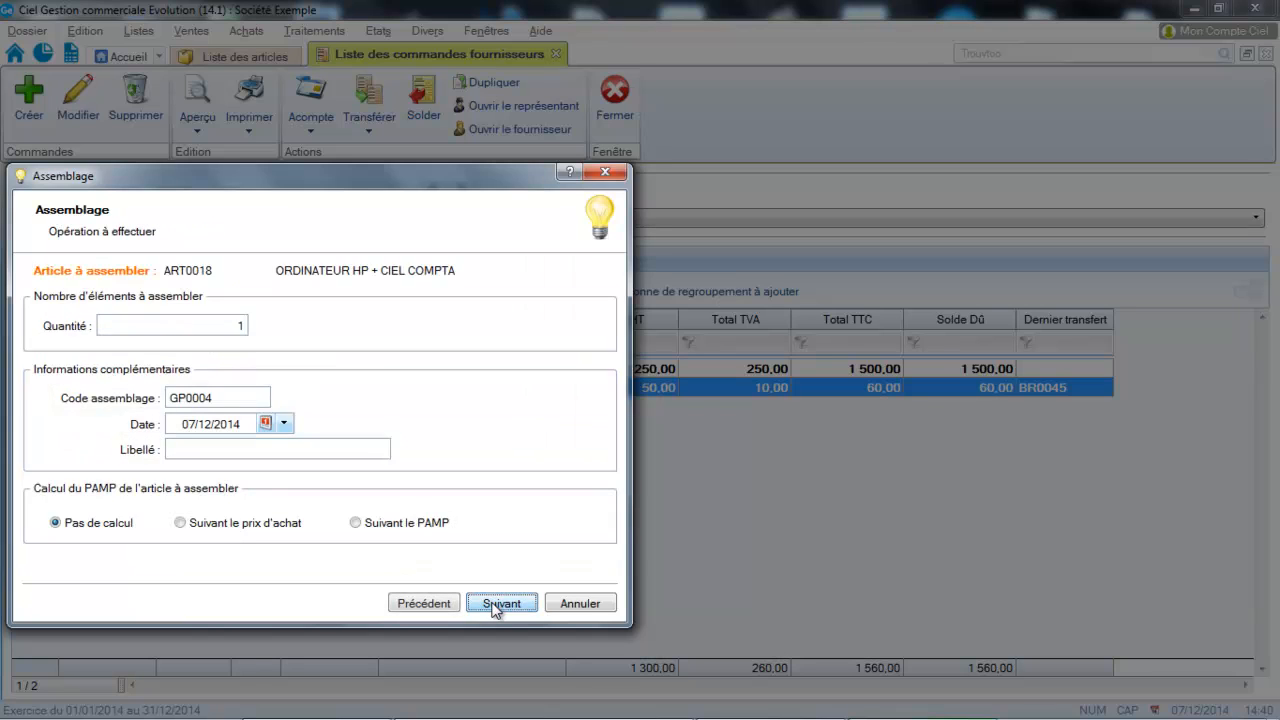
pyautogui.click(217, 326)
pyautogui.write('5')
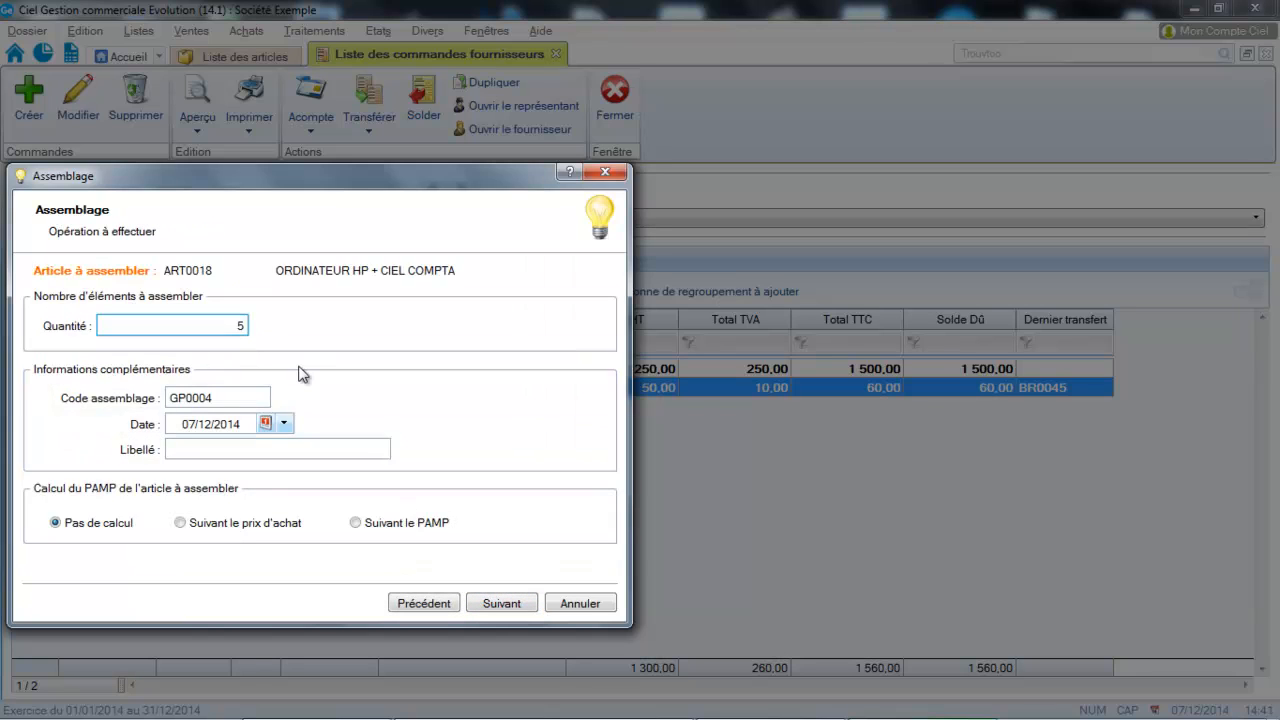
pyautogui.click(501, 604)
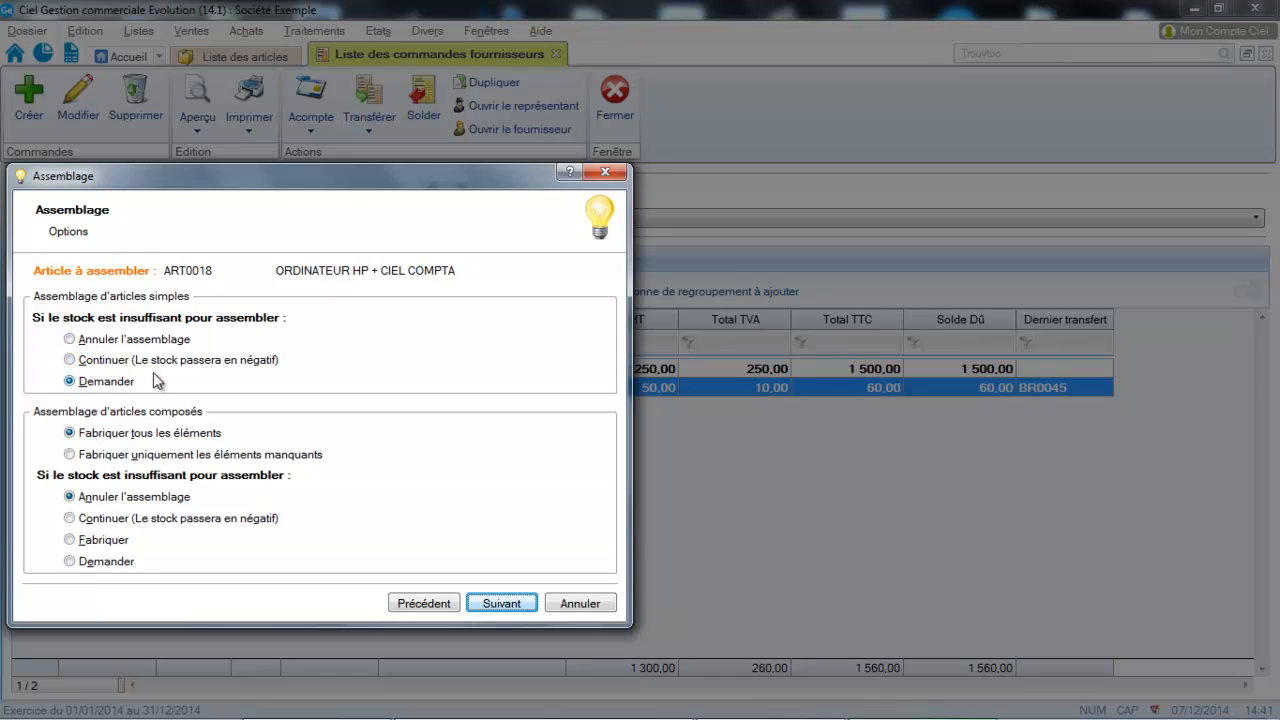
# Set insufficient stock for composed articles to Demander, keep the proposed depots, and launch the assembly with printing of the production order.
pyautogui.click(70, 562)
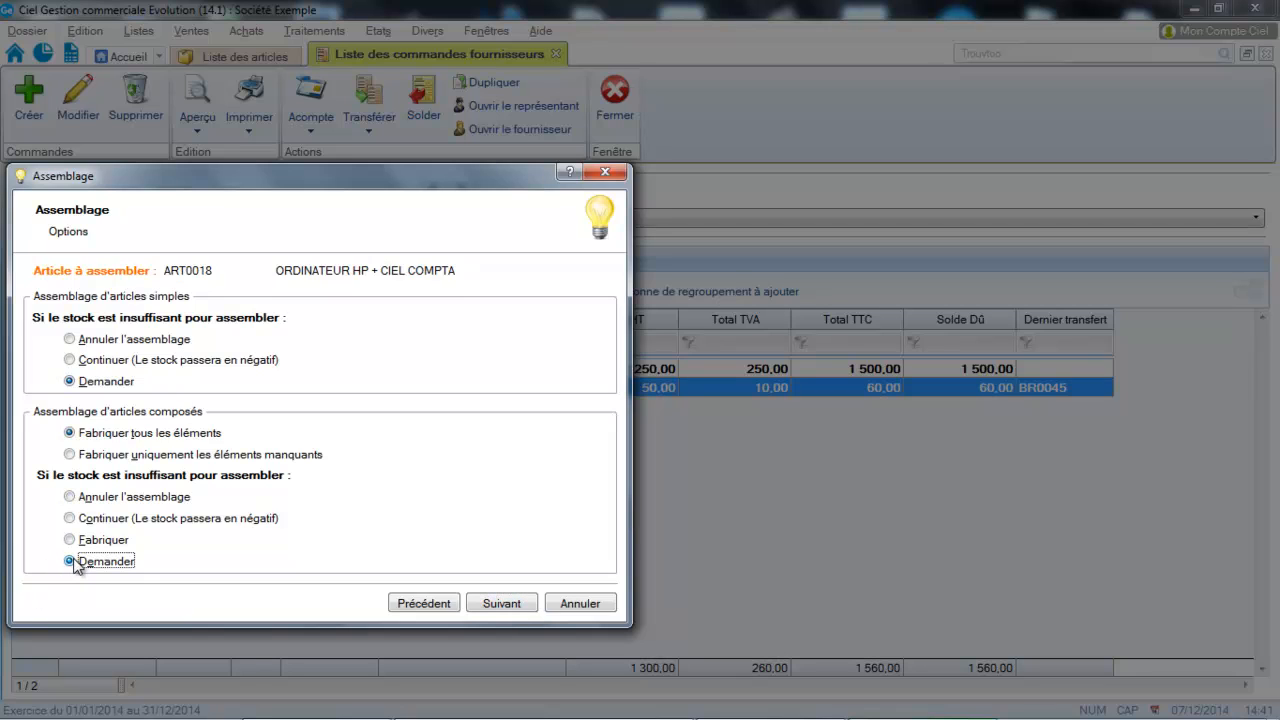
pyautogui.click(498, 605)
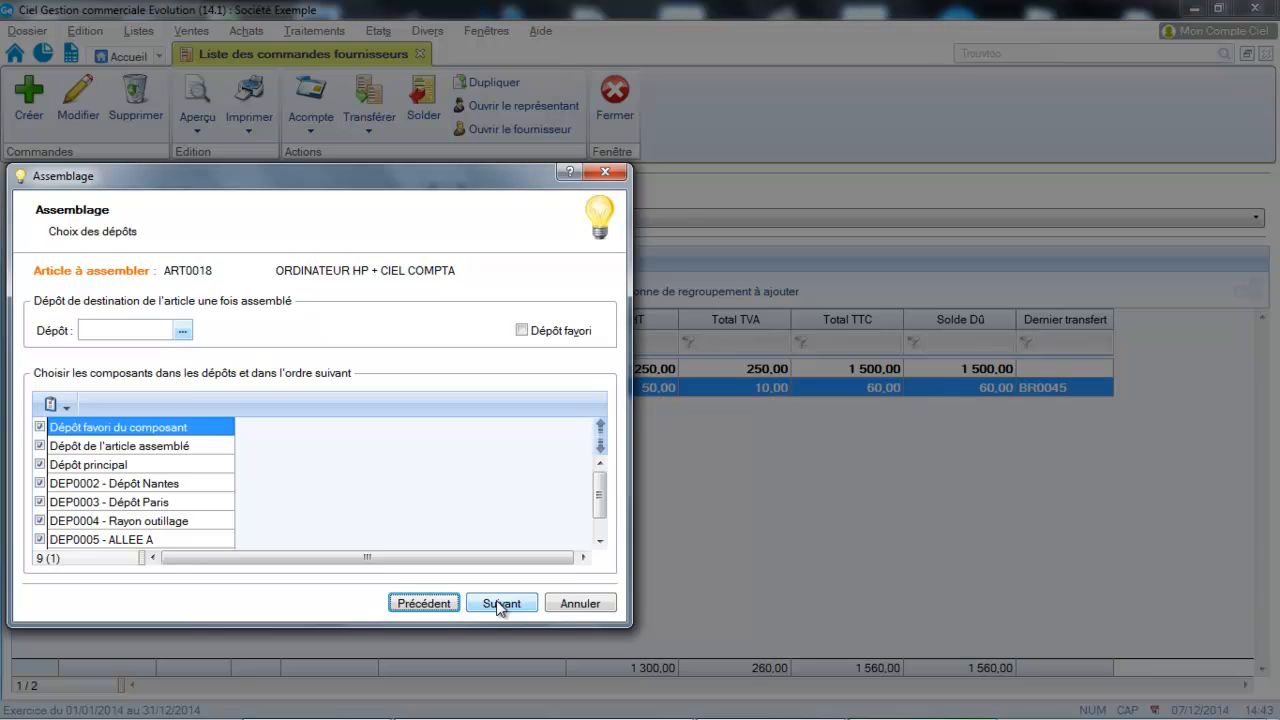
pyautogui.click(498, 605)
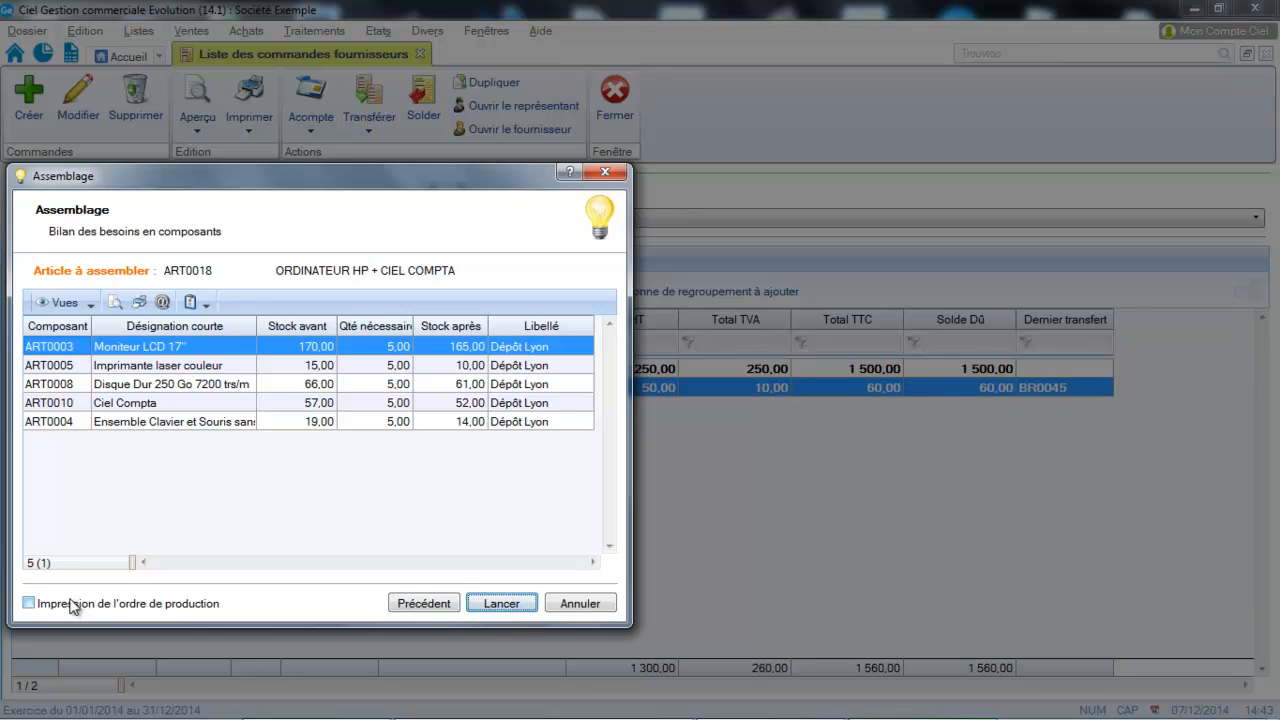
pyautogui.click(29, 604)
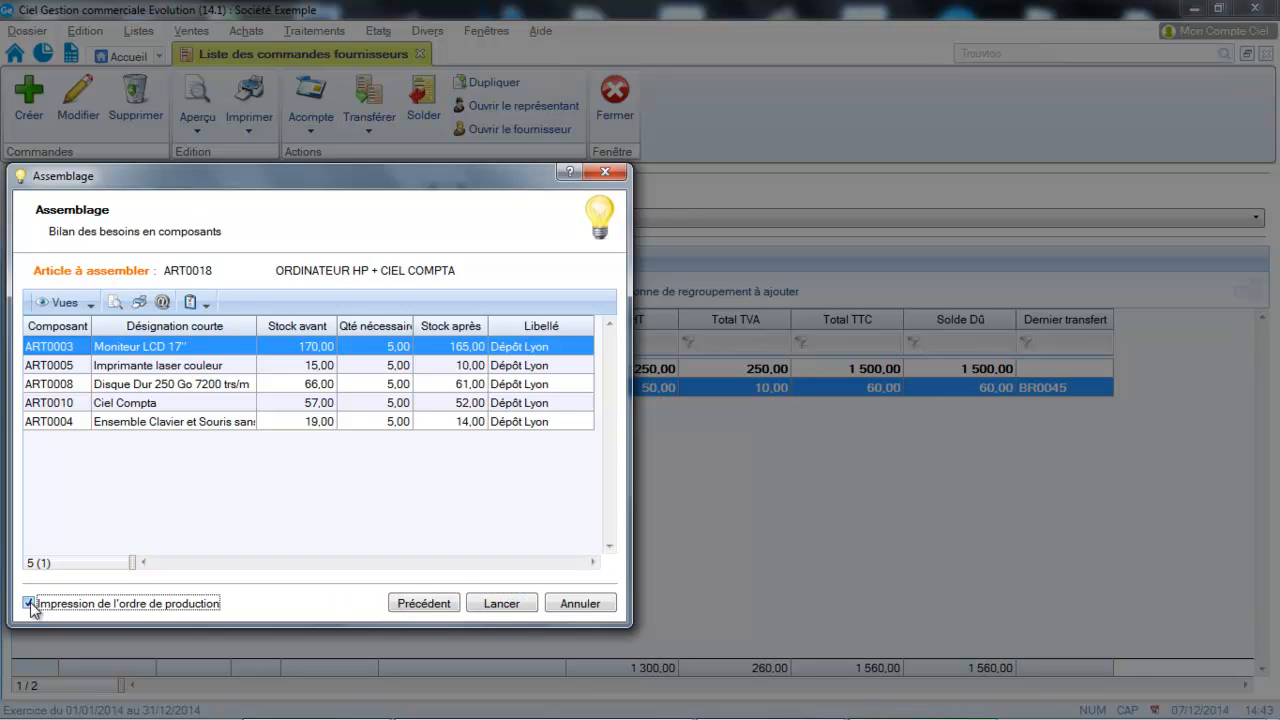
pyautogui.click(504, 604)
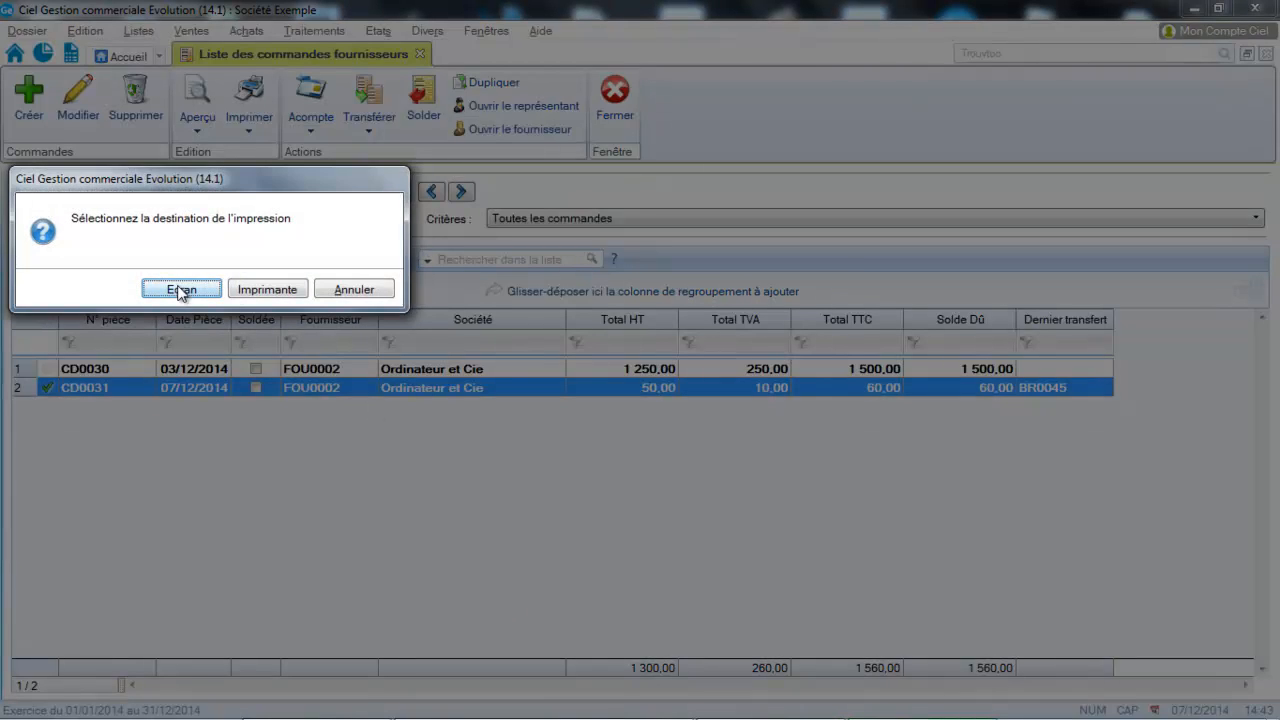
# Output the production order to the screen, review its component lines, and close the preview.
pyautogui.click(180, 290)
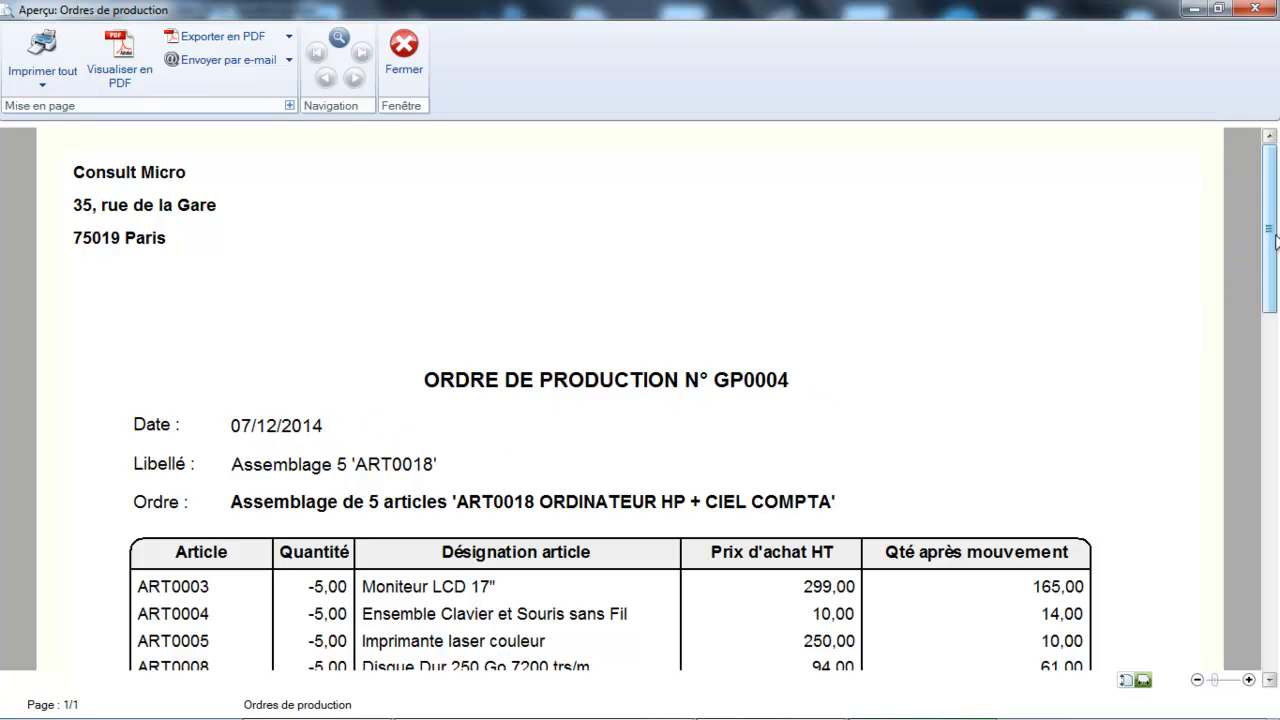
pyautogui.moveTo(1270, 241); pyautogui.dragTo(1268, 327)
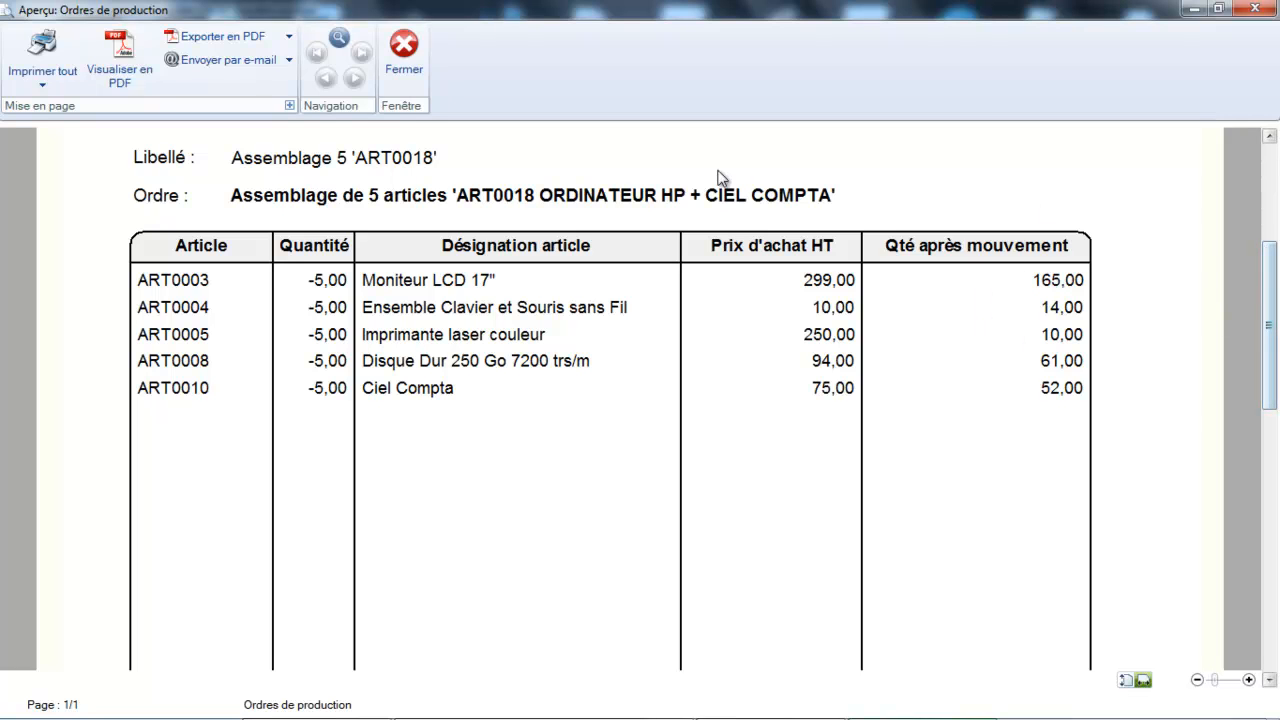
pyautogui.click(398, 45)
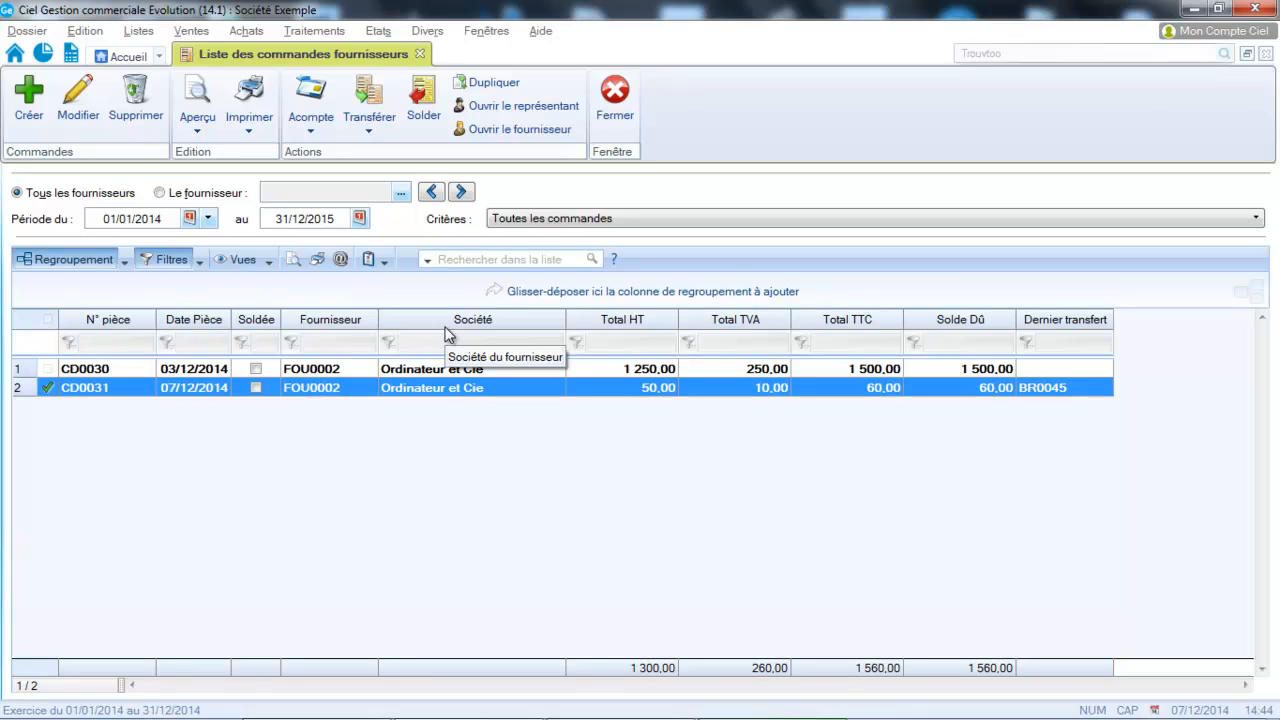
# Review the detail of the ART0018 assembly order in the list of production orders, and close the detail and the list.
pyautogui.click(138, 33)
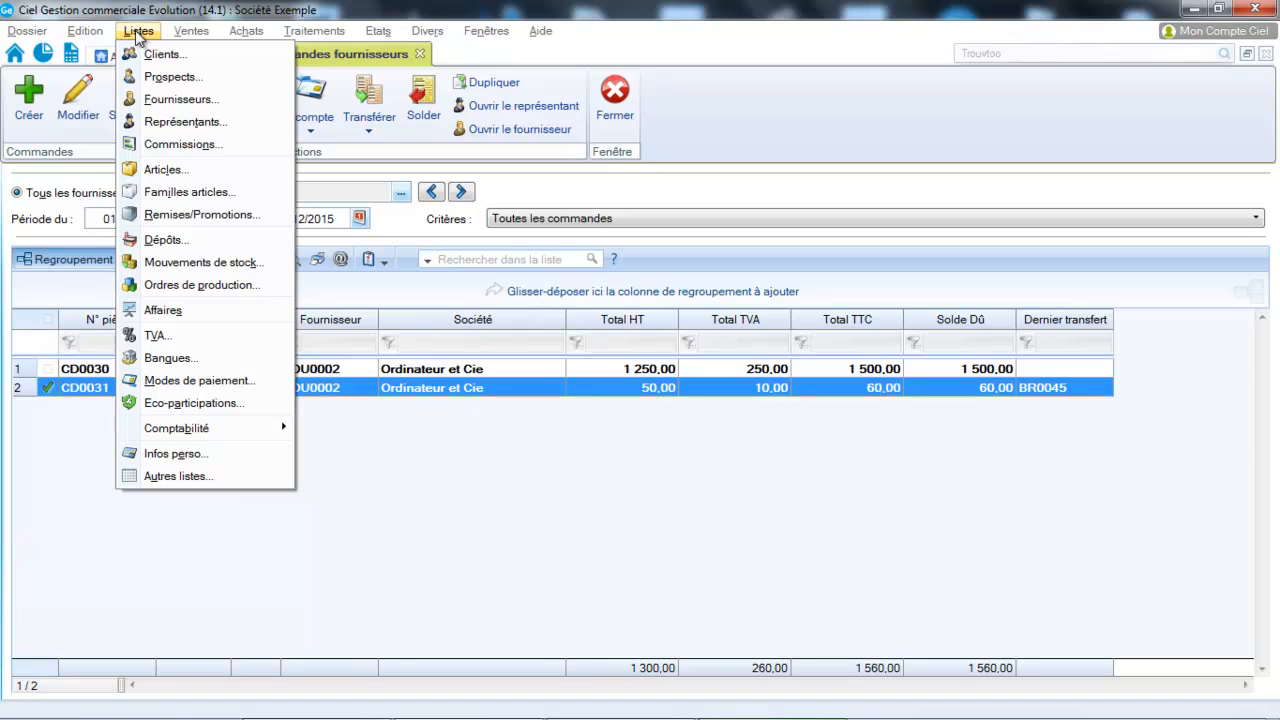
pyautogui.click(163, 285)
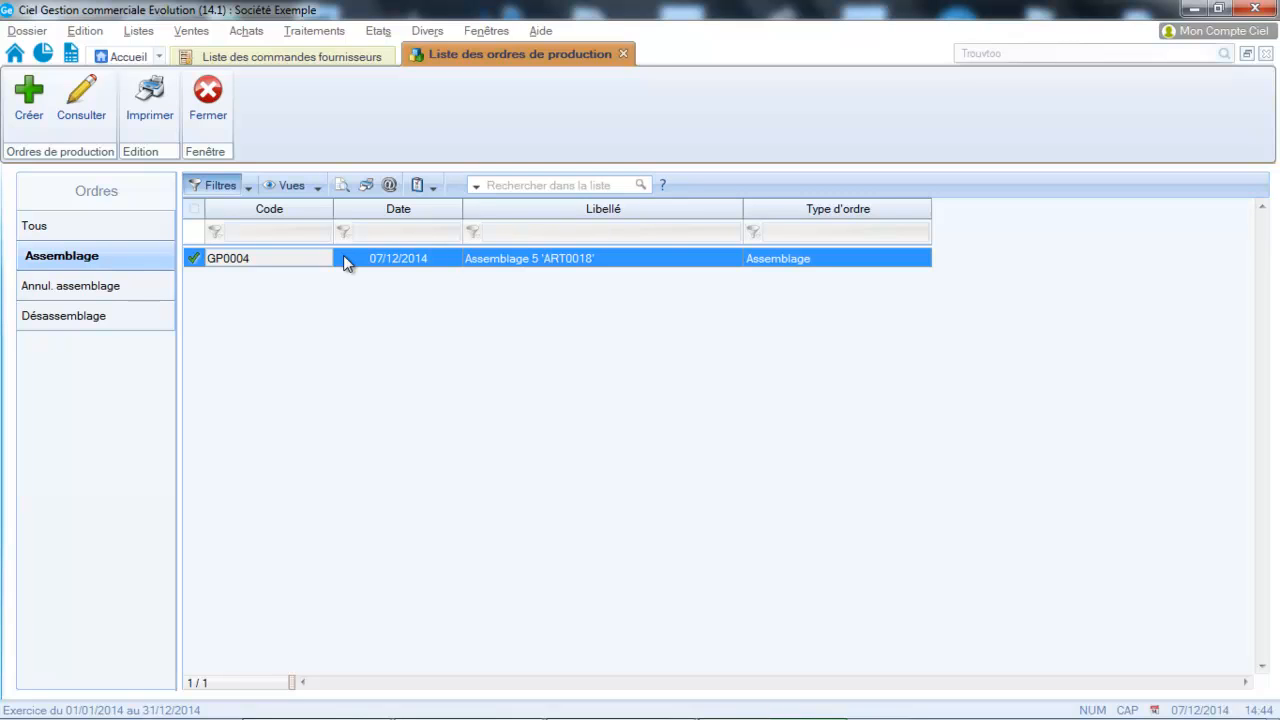
pyautogui.click(79, 89)
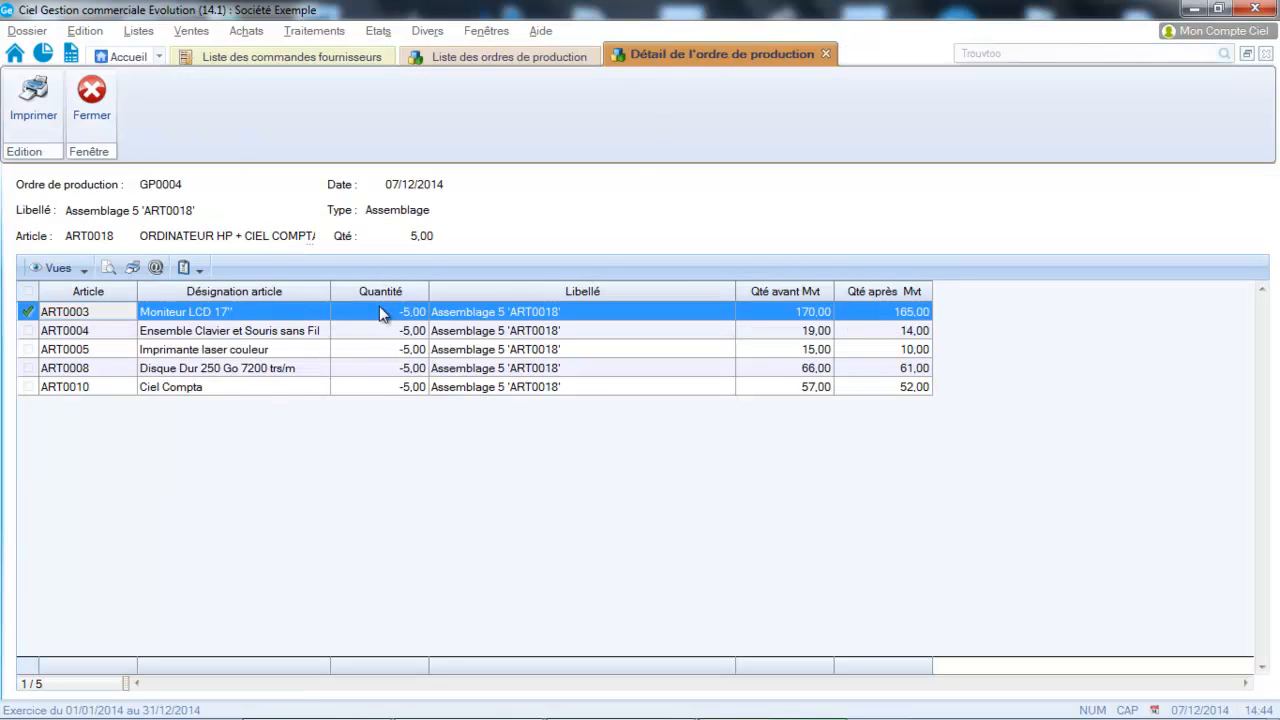
pyautogui.click(98, 114)
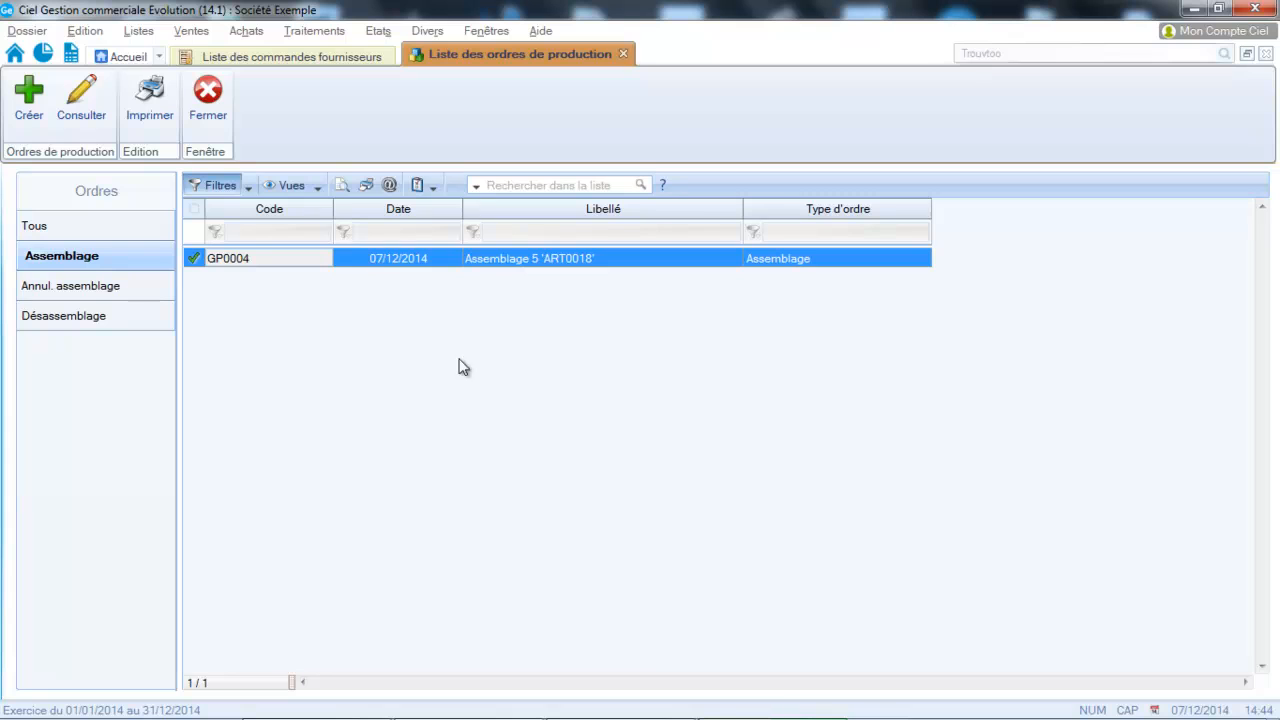
pyautogui.click(226, 107)
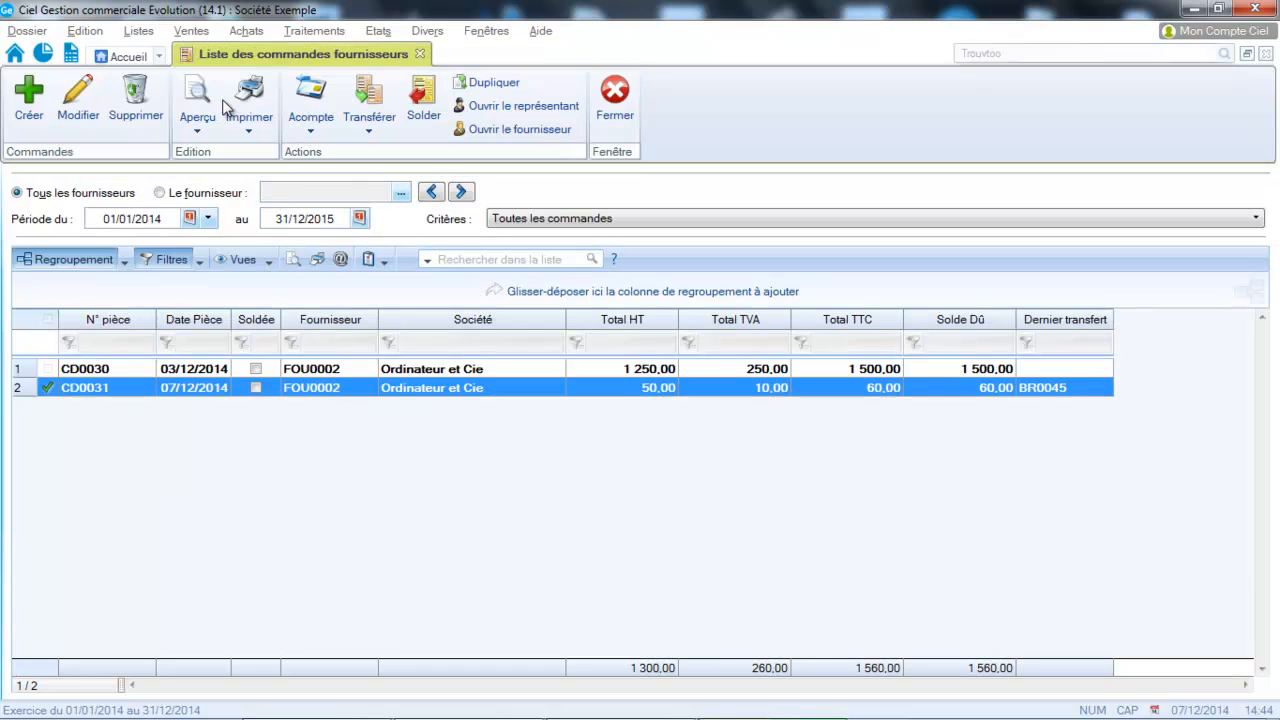
# Check the stock and supplier information on the ART0018 article record from the article list, and close the record.
pyautogui.click(152, 38)
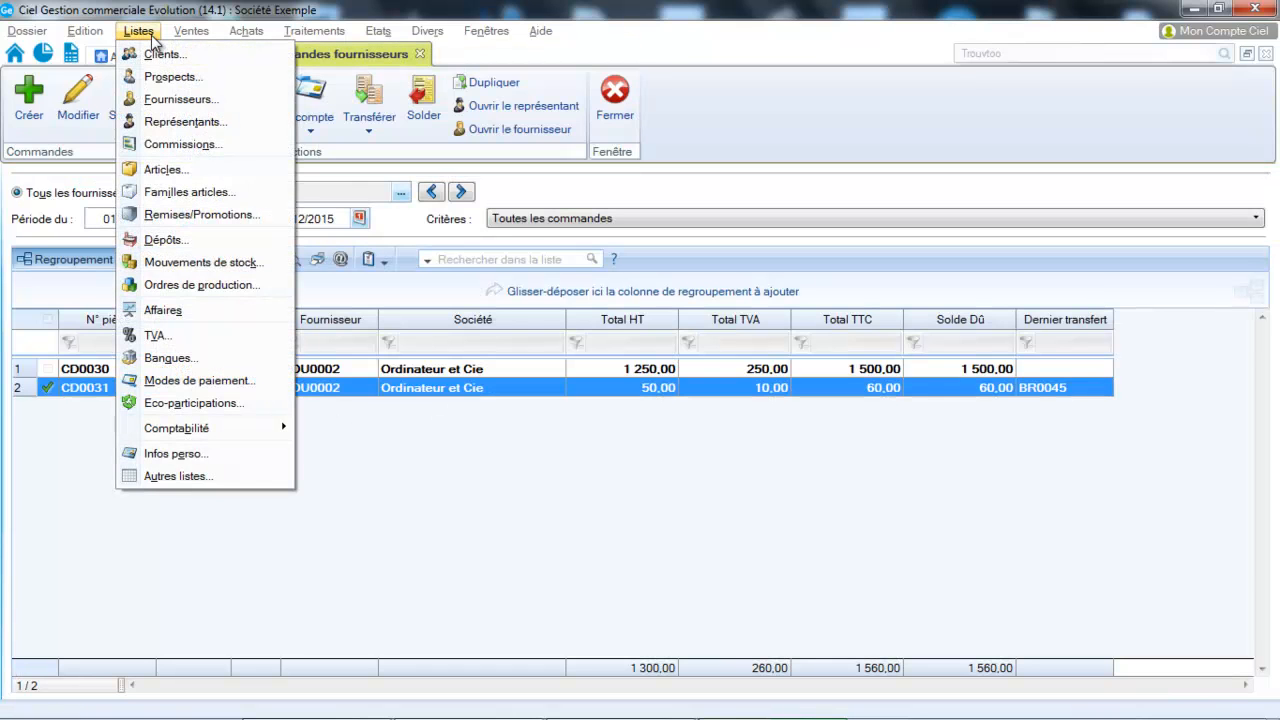
pyautogui.click(152, 170)
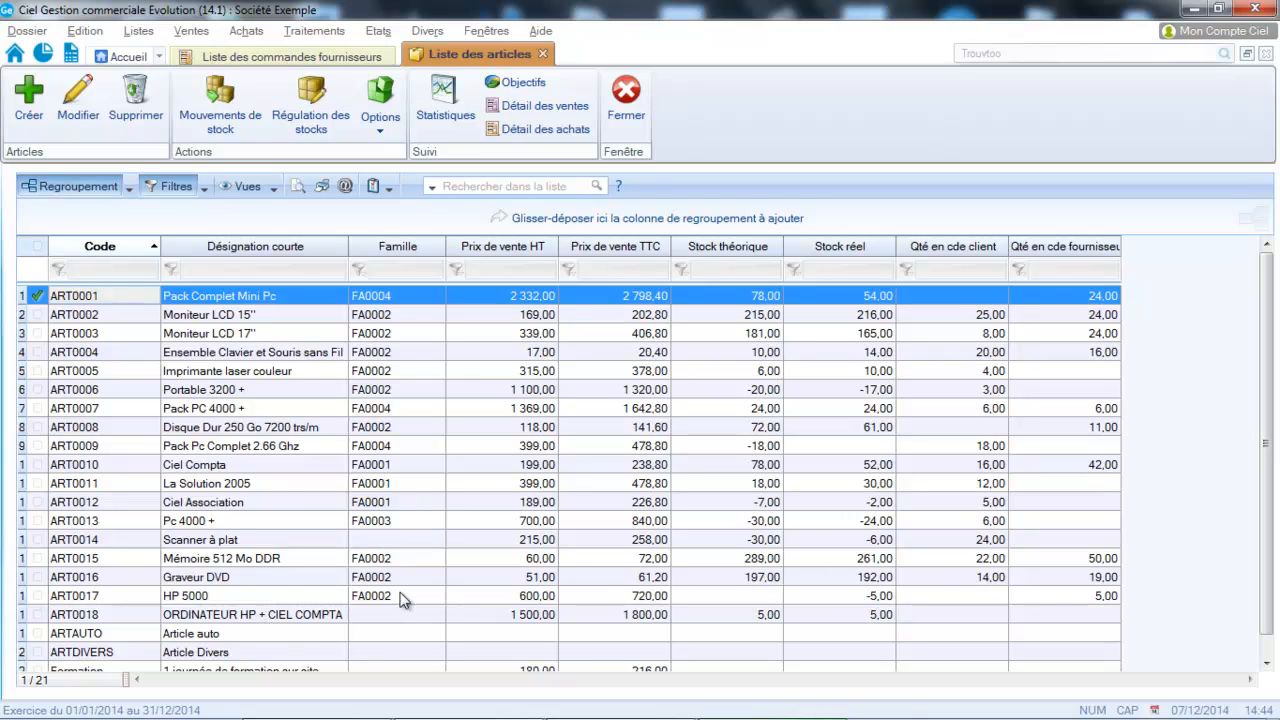
pyautogui.click(313, 622)
pyautogui.doubleClick(313, 622)
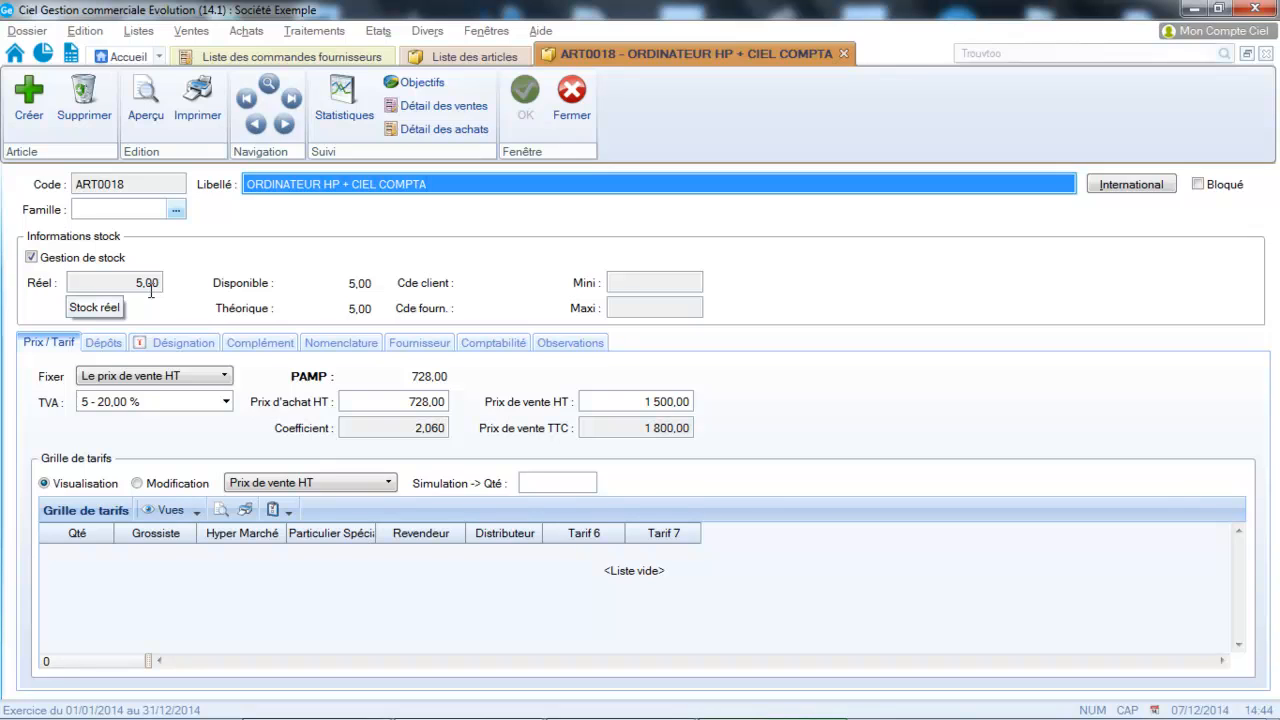
pyautogui.click(431, 345)
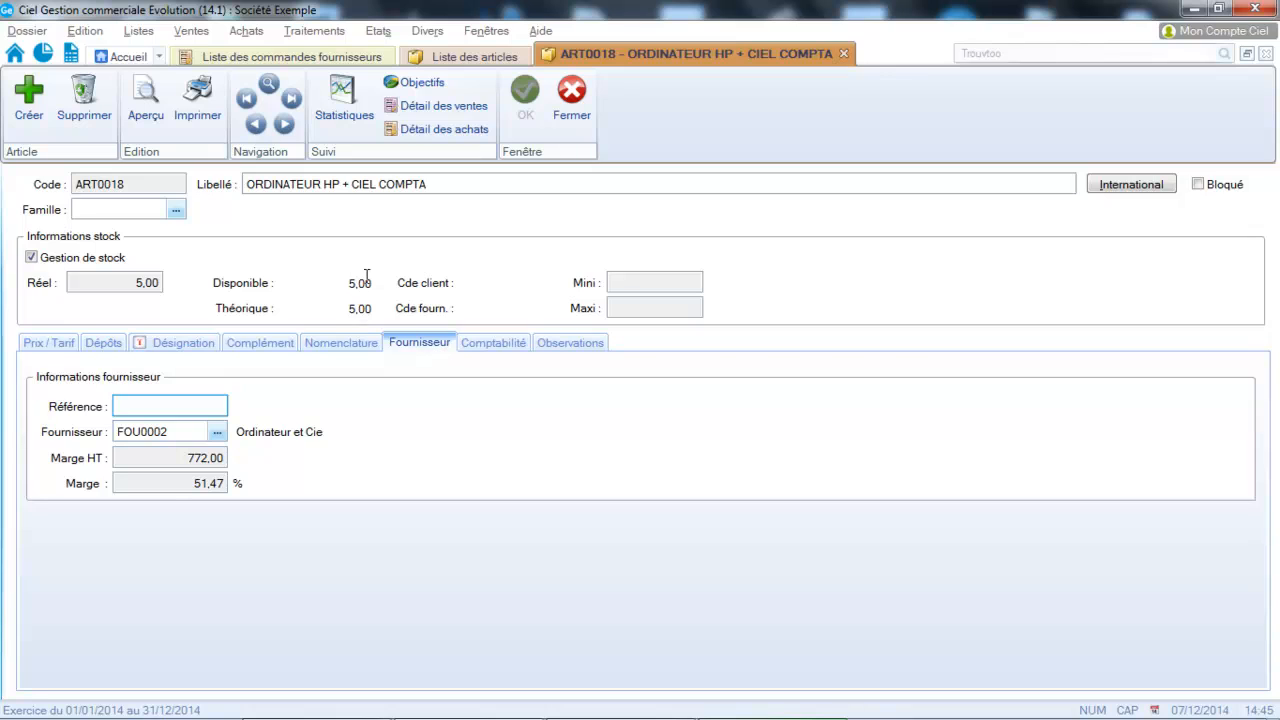
pyautogui.moveTo(366, 277)
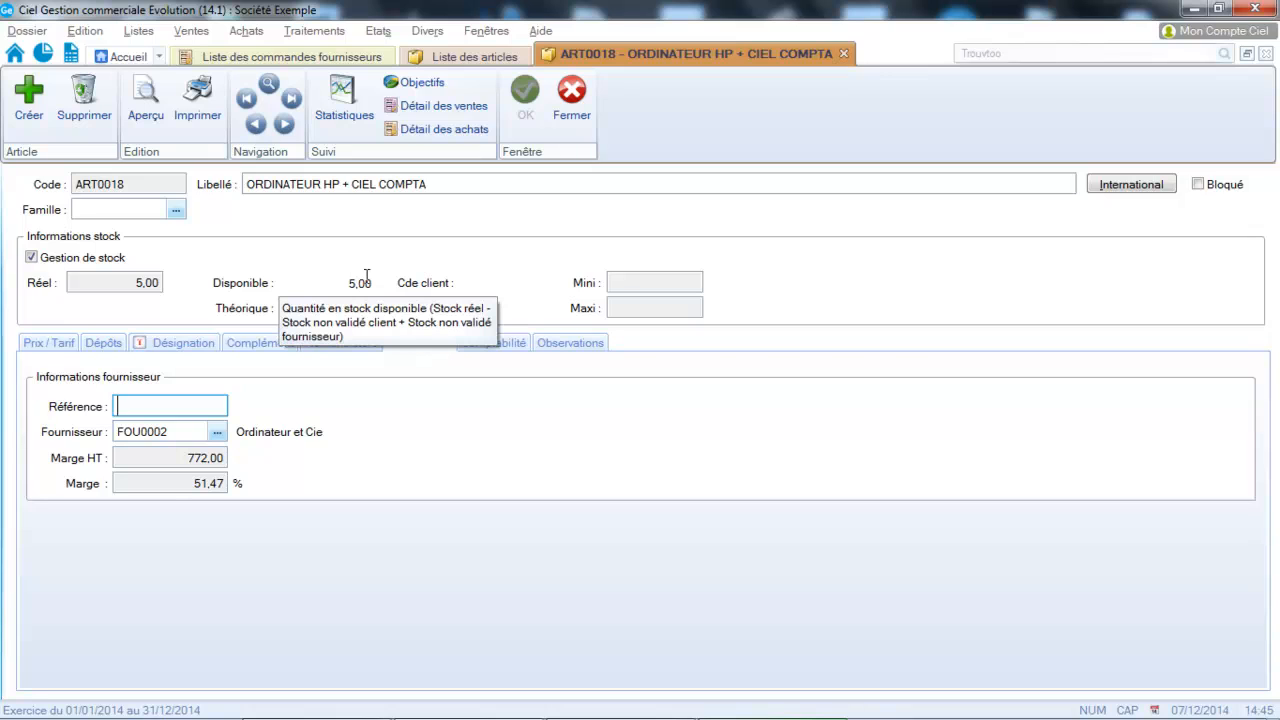
pyautogui.click(330, 30)
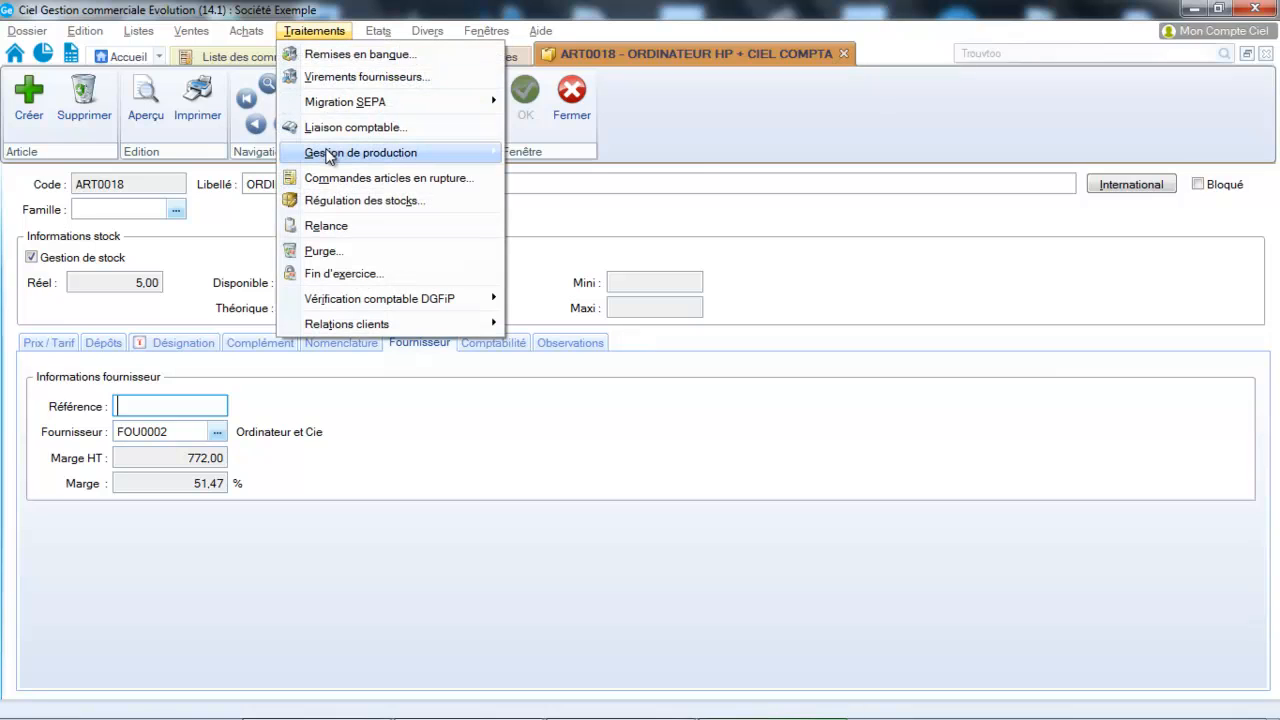
pyautogui.moveTo(328, 158)
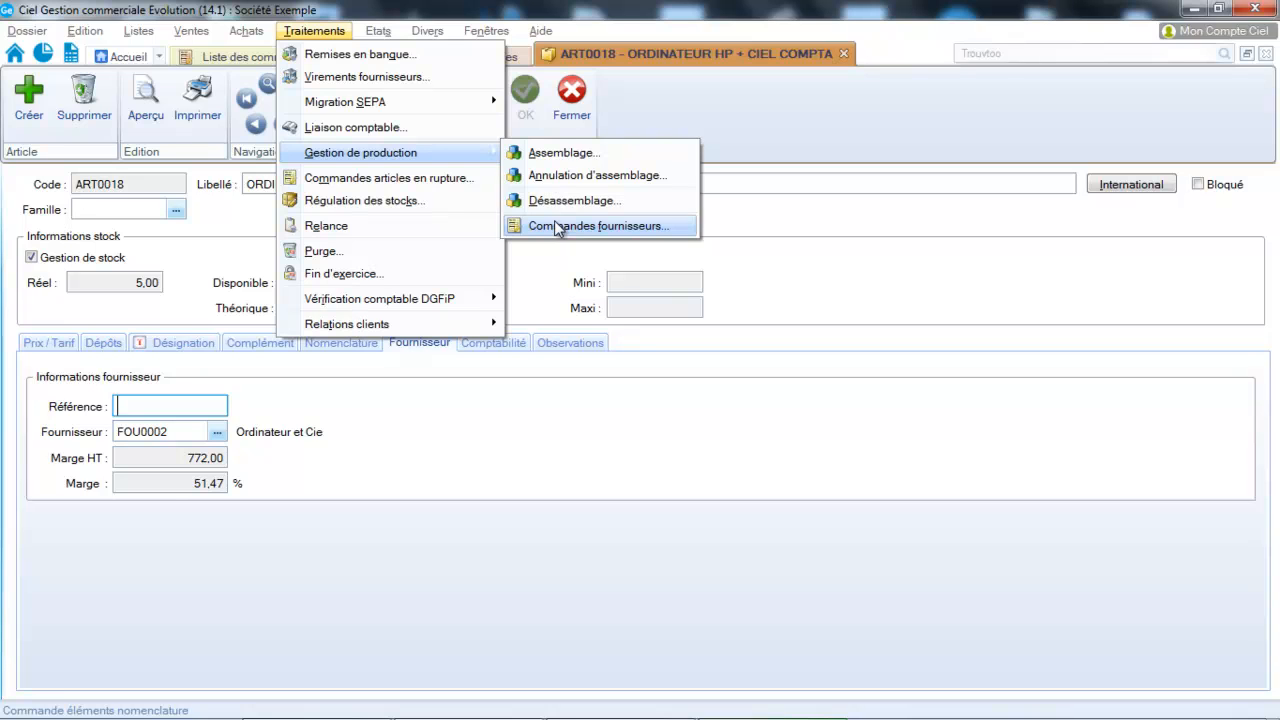
pyautogui.click(560, 103)
pyautogui.click(560, 103)
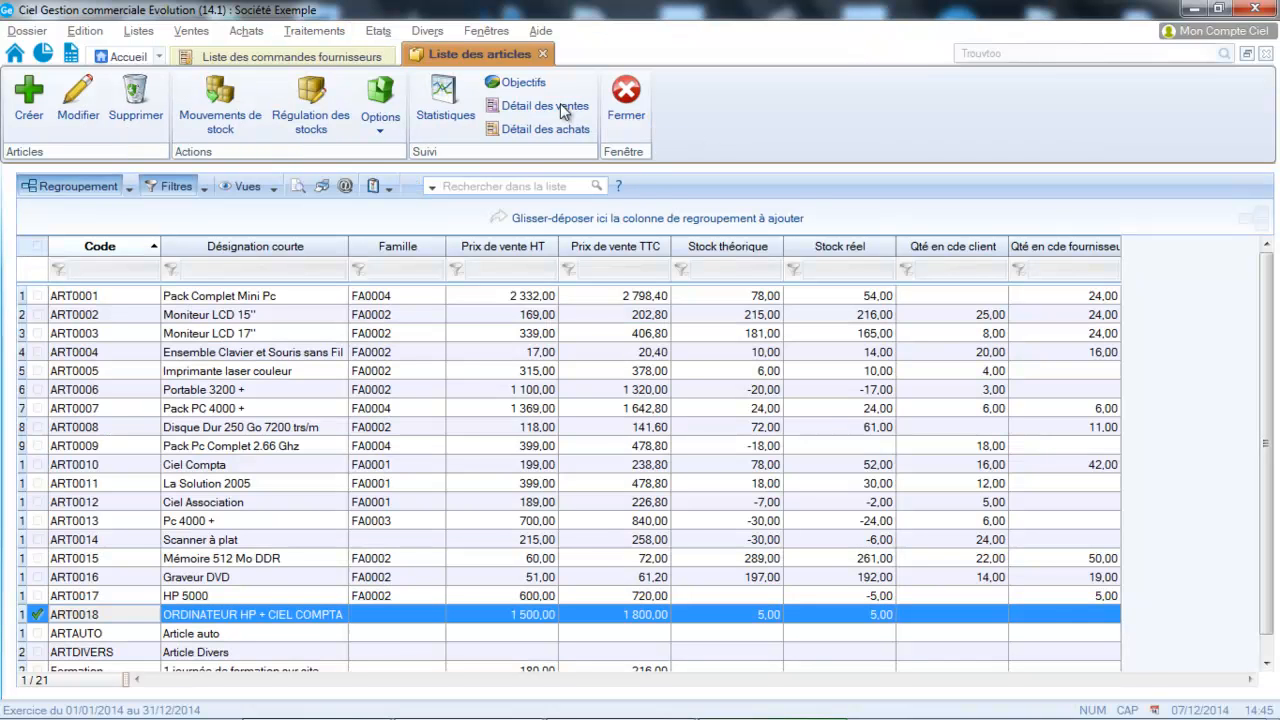